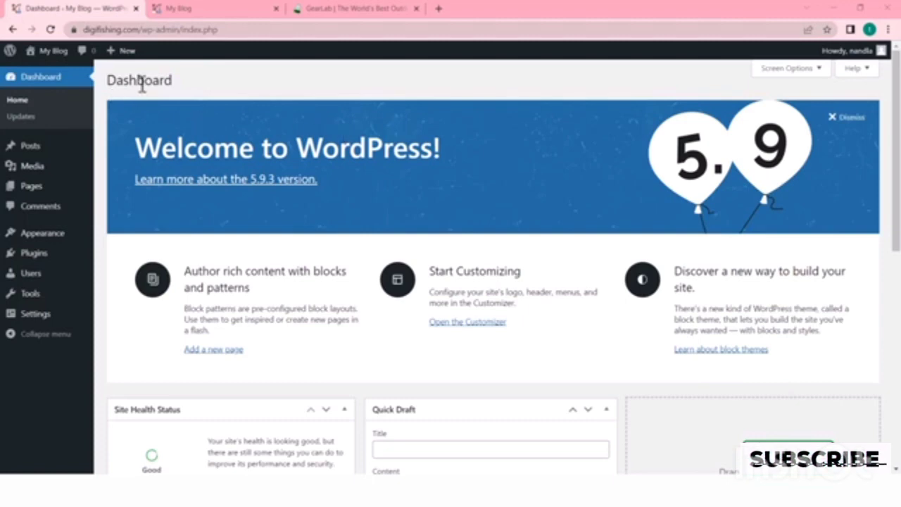
- Search the plugins available to add for "kadence block", and install and activate Gutenberg Blocks by Kadence Blocks
mouse_move(44, 258)
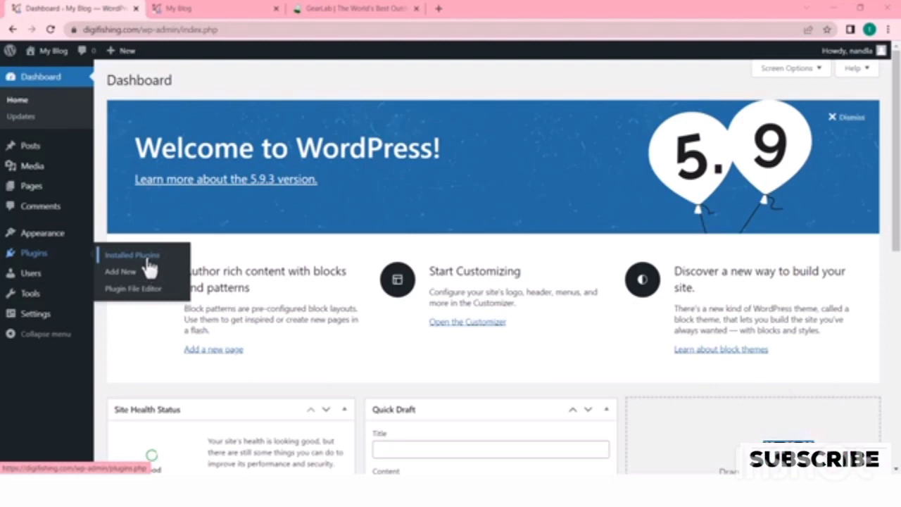
left_click(130, 274)
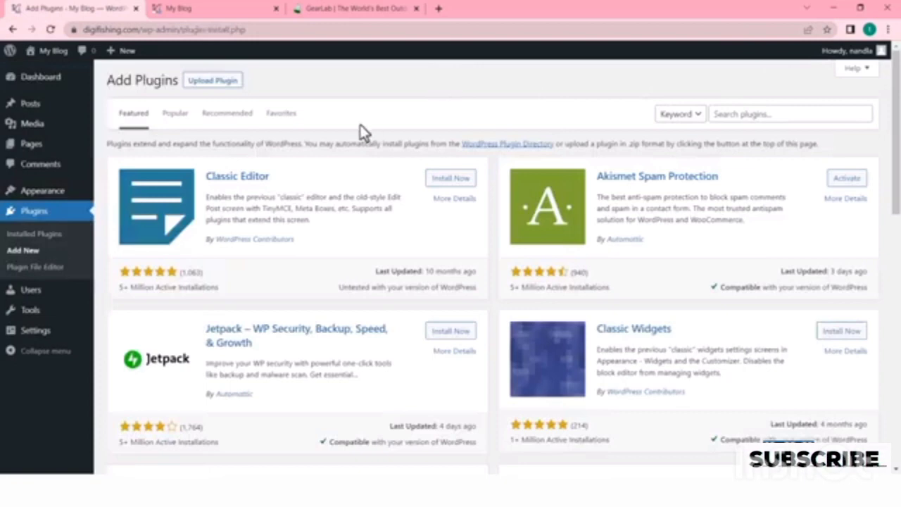
left_click(757, 115)
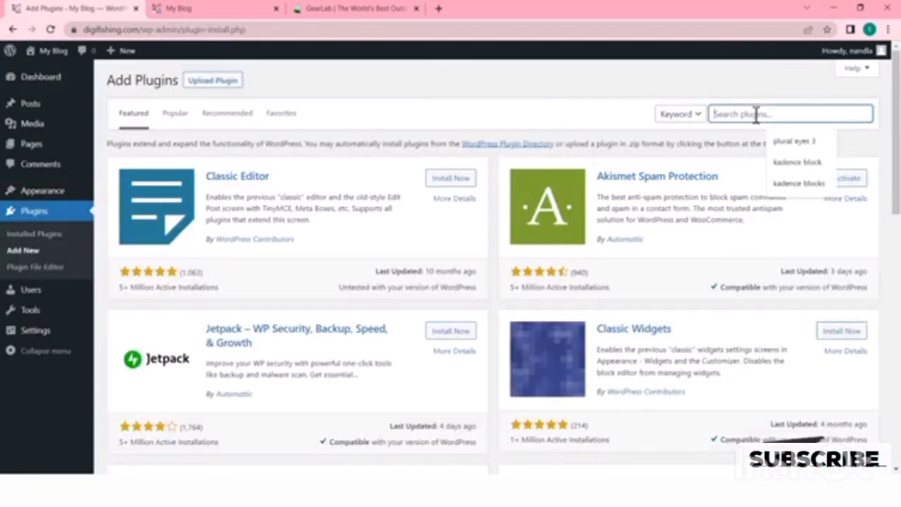
type("kadence")
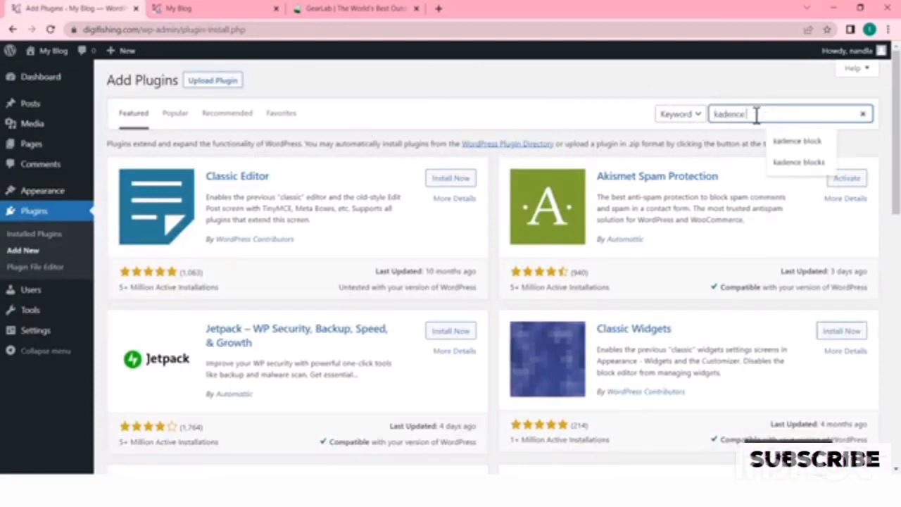
type(" block")
left_click(538, 83)
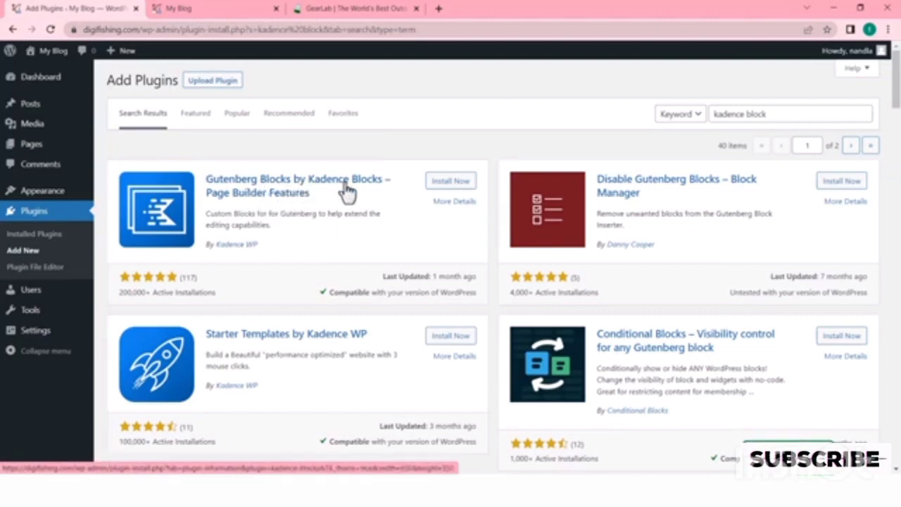
left_click(439, 185)
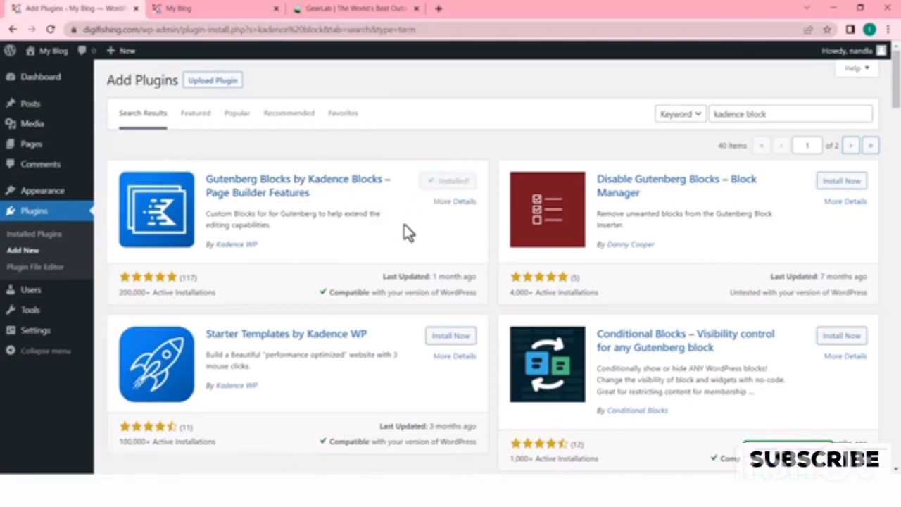
left_click(456, 185)
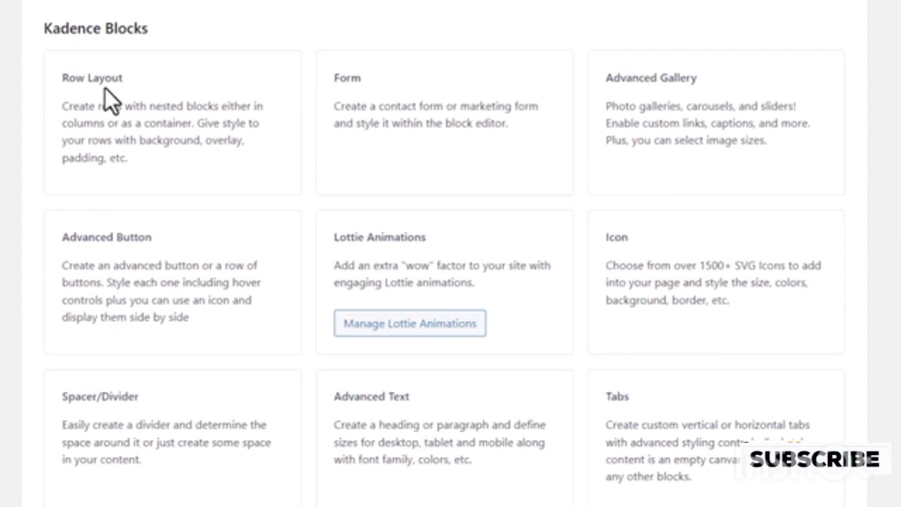
- Review the descriptions of the Row Layout, Form and Advanced Gallery blocks in the Kadence Blocks list
left_click_drag(113, 78, 88, 78)
left_click(108, 78)
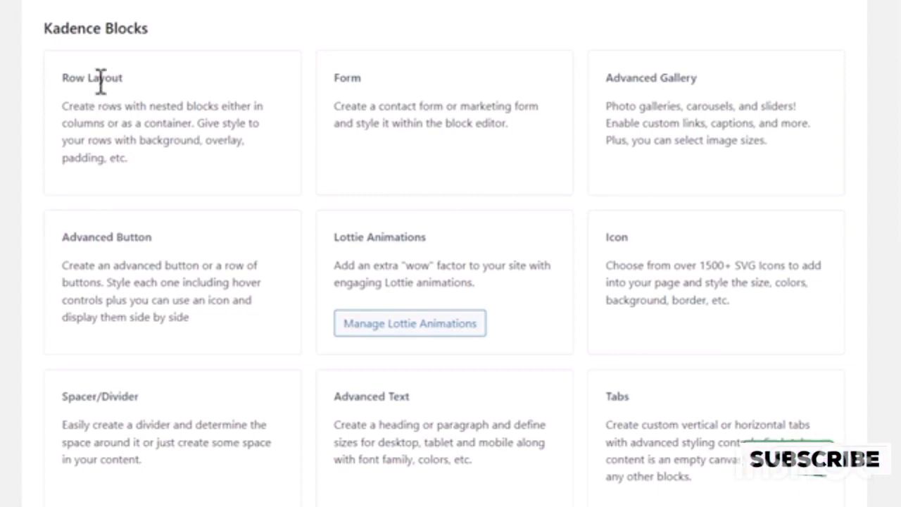
left_click_drag(339, 78, 363, 77)
left_click(379, 112)
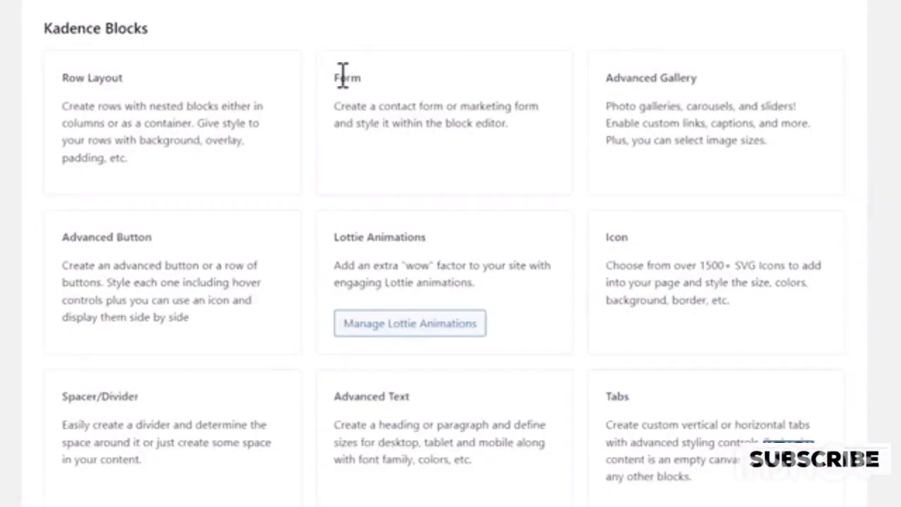
left_click_drag(341, 76, 362, 76)
left_click(365, 107)
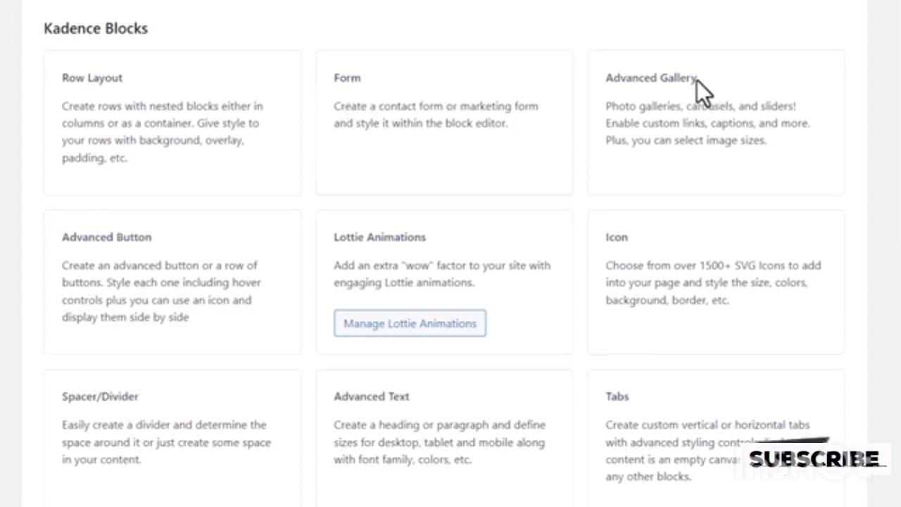
left_click_drag(670, 107, 639, 107)
left_click_drag(728, 107, 711, 102)
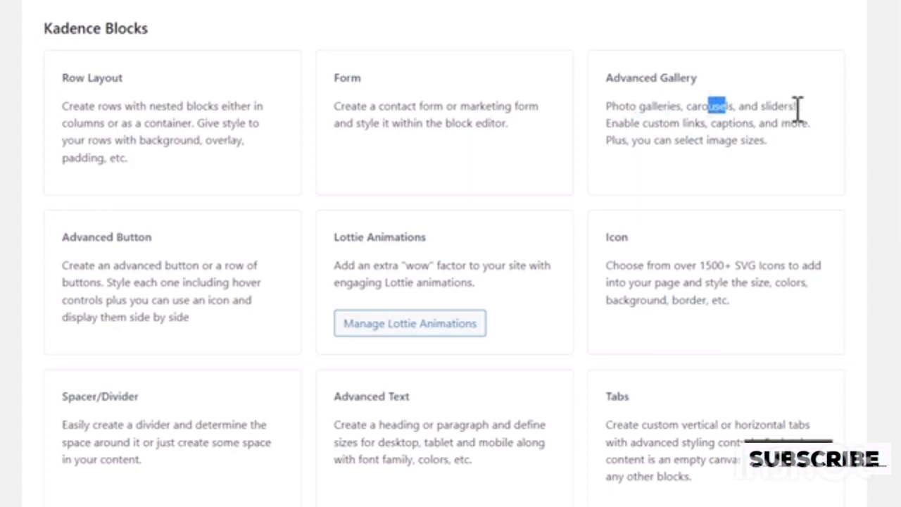
left_click_drag(797, 107, 770, 106)
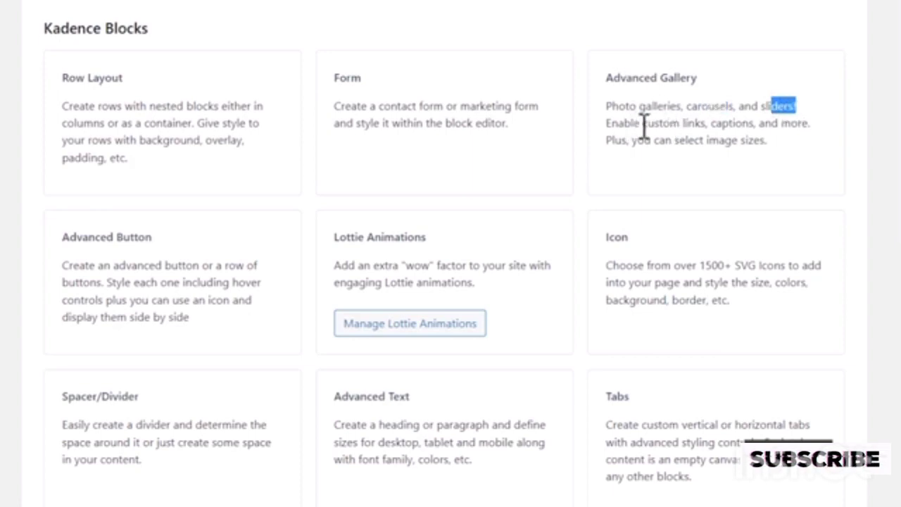
left_click_drag(648, 123, 752, 121)
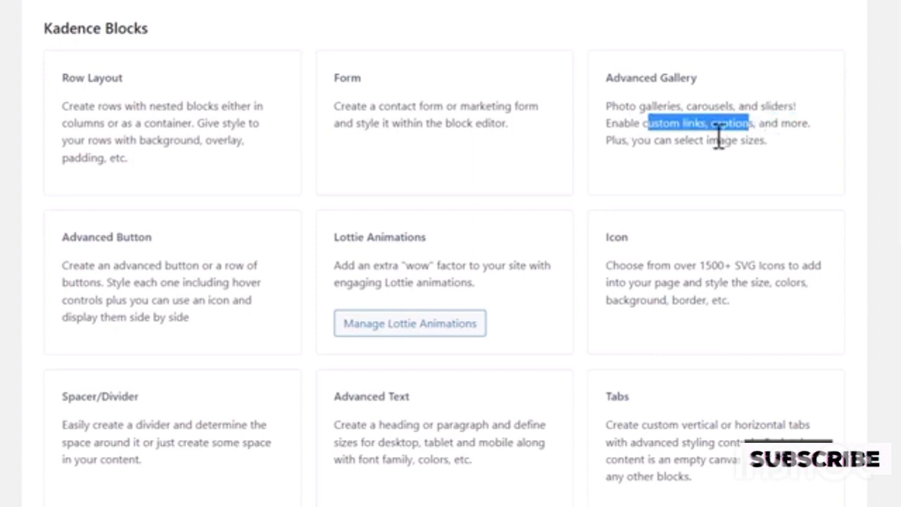
left_click(719, 138)
left_click_drag(762, 141, 700, 141)
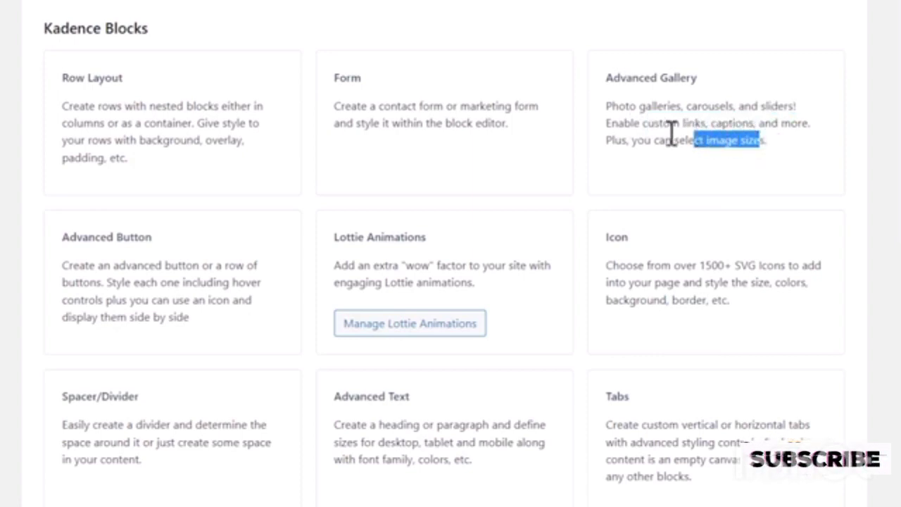
left_click(656, 109)
left_click_drag(633, 78, 695, 79)
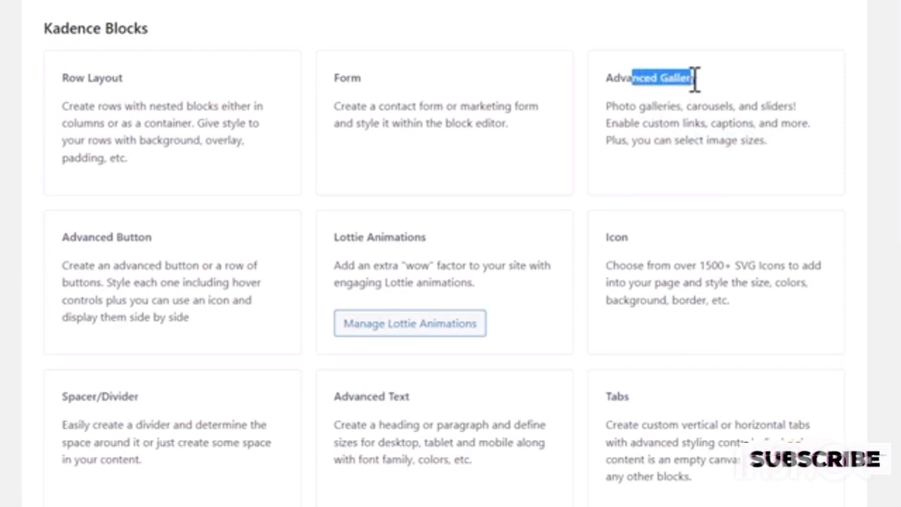
- Review the Advanced Button and Icon block descriptions, including the icon styling options
scroll(294, 184, "down", 2)
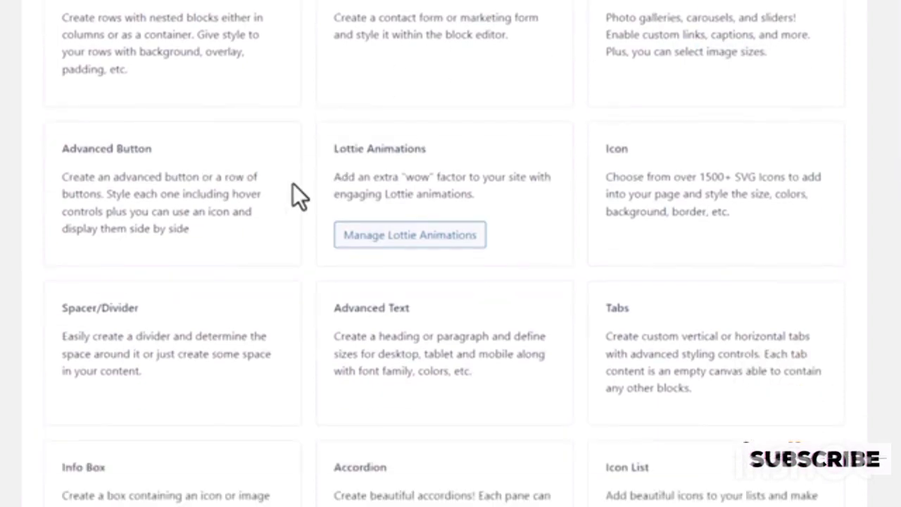
left_click_drag(125, 149, 110, 147)
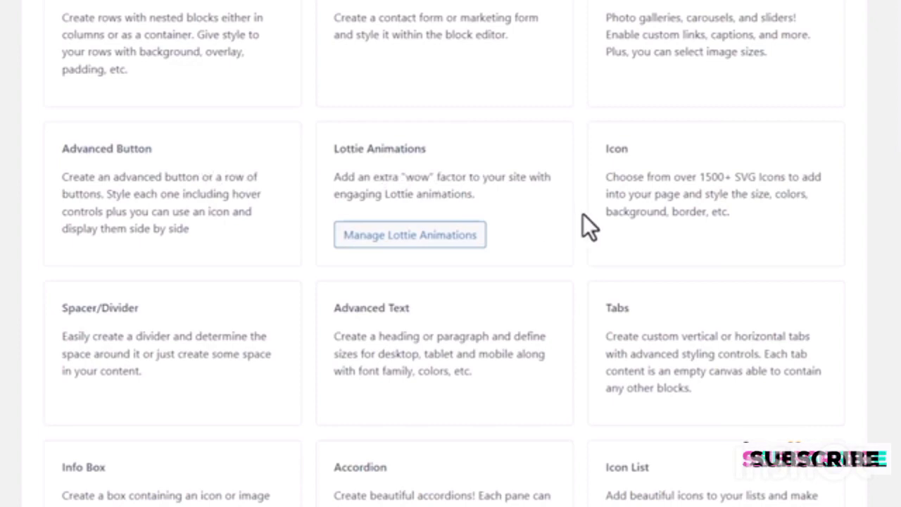
left_click_drag(630, 150, 586, 154)
left_click(740, 198)
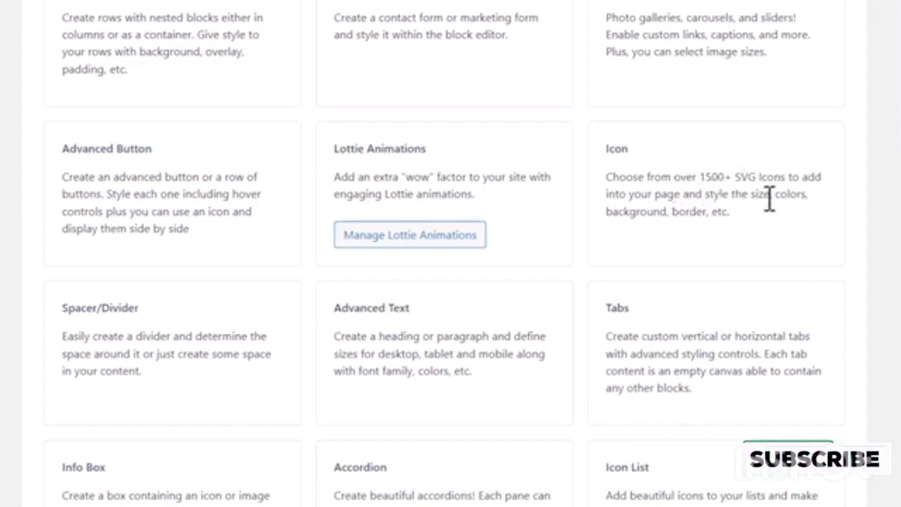
left_click_drag(764, 198, 790, 196)
left_click_drag(665, 193, 652, 195)
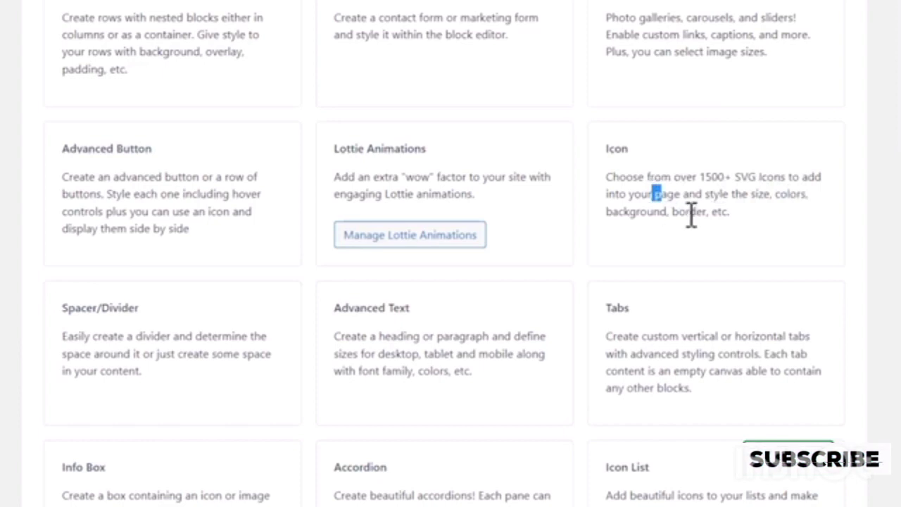
left_click_drag(679, 208, 645, 183)
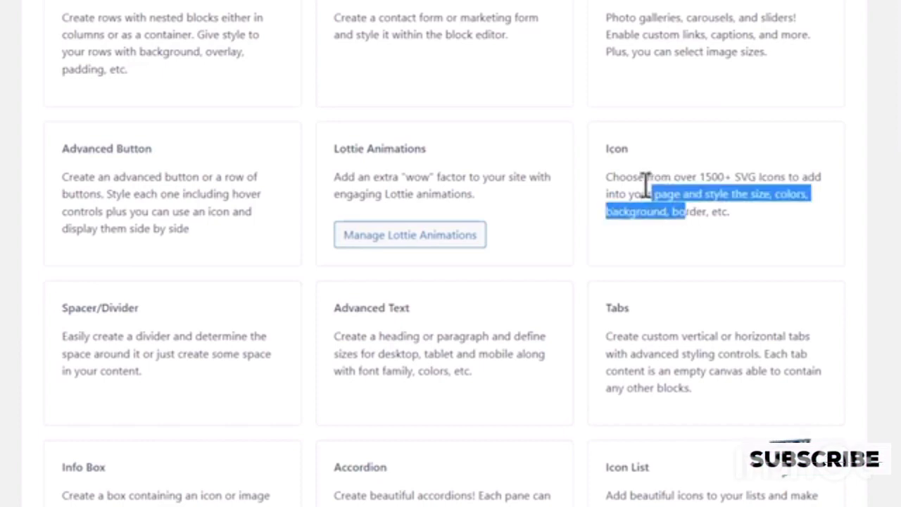
left_click(646, 183)
- Examine the descriptions of the Spacer/Divider and Advanced Text blocks further down the Kadence list
scroll(613, 180, "down", 2)
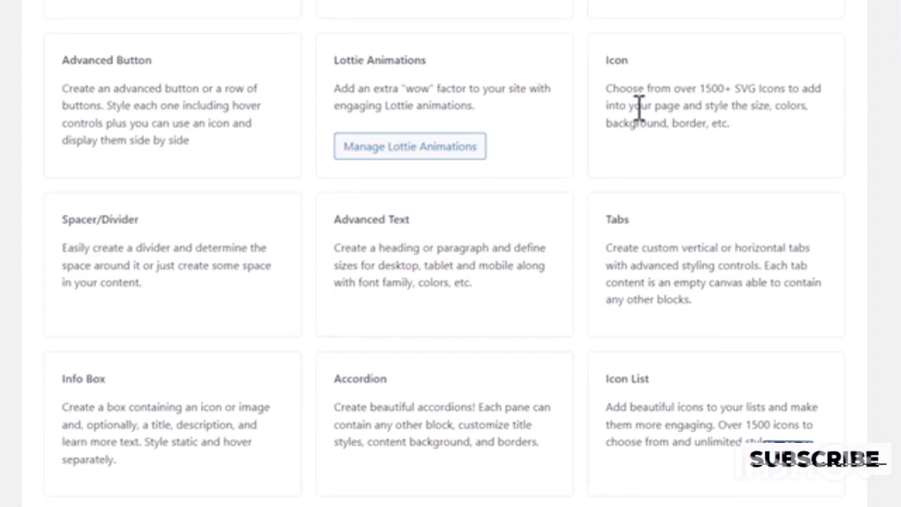
scroll(133, 313, "down", 2)
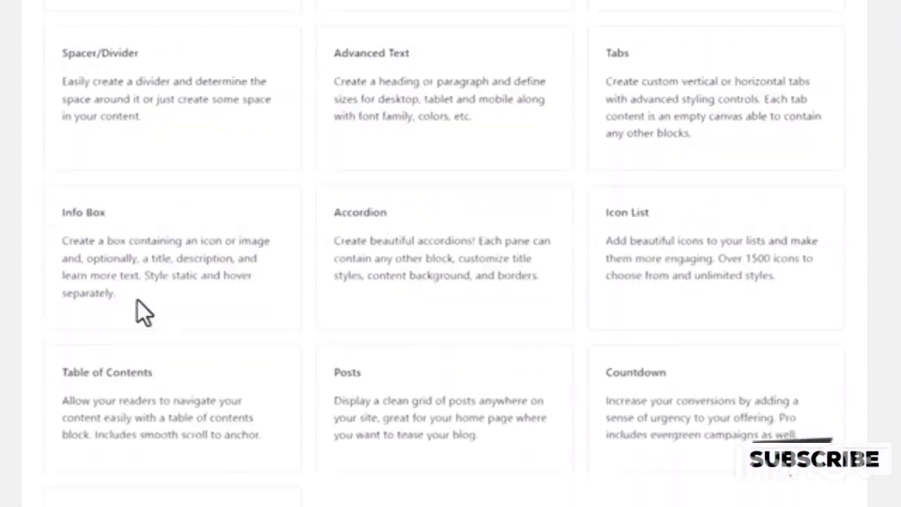
left_click_drag(86, 42, 113, 43)
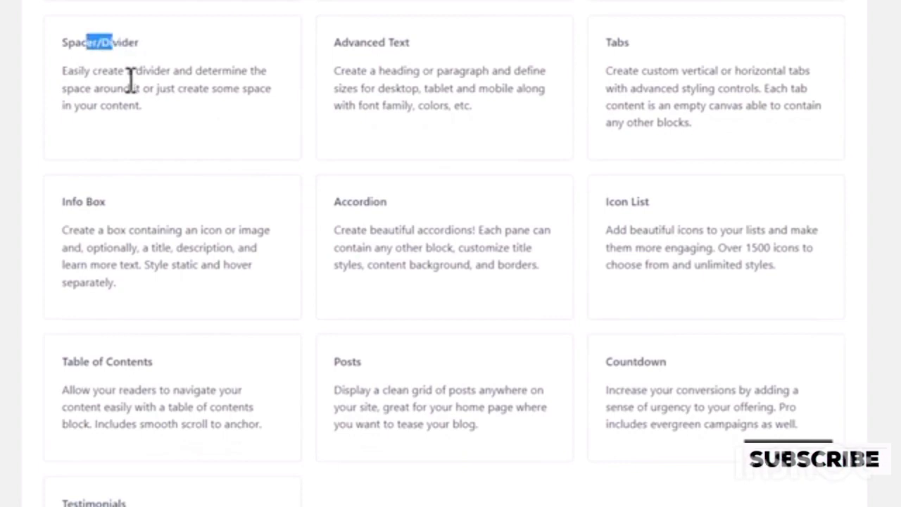
left_click(125, 79)
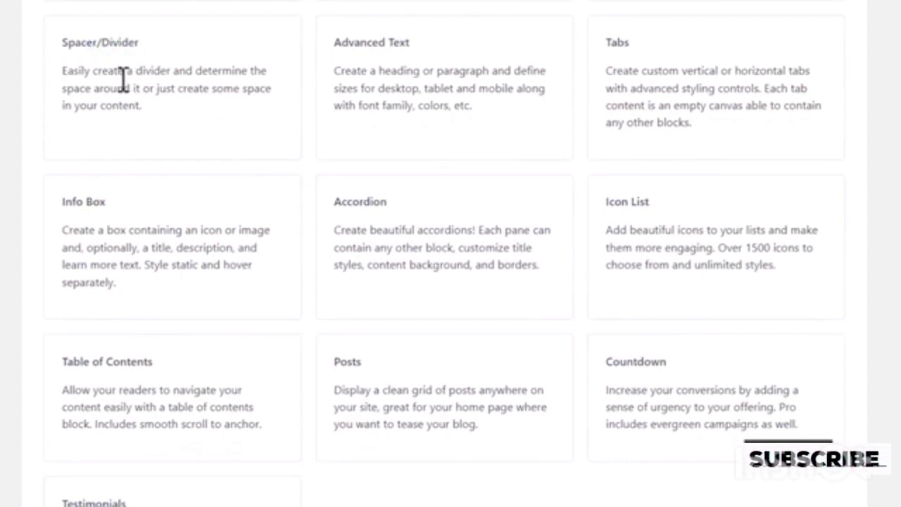
left_click_drag(131, 43, 103, 41)
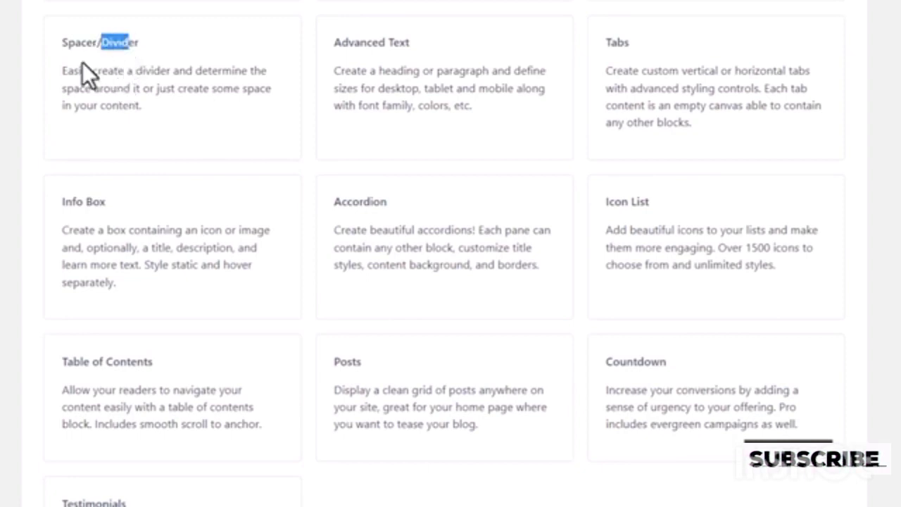
left_click(88, 42)
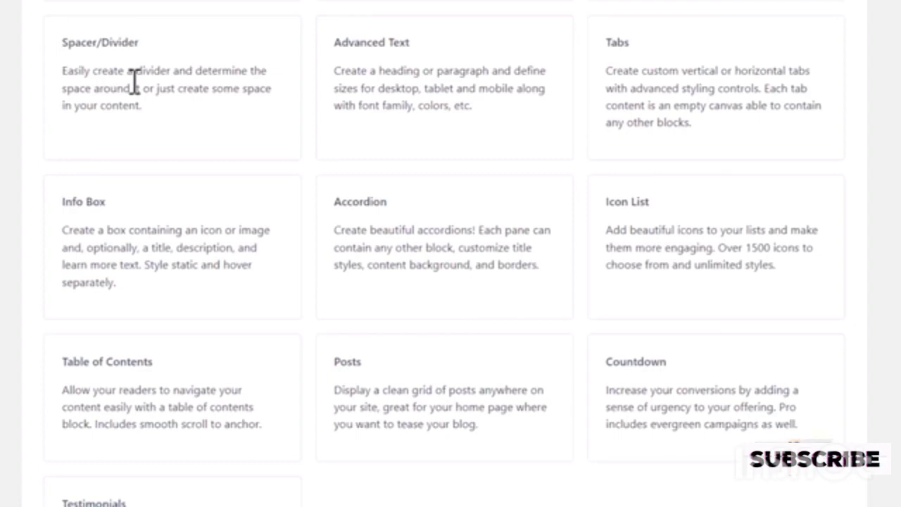
left_click_drag(131, 42, 95, 42)
left_click(102, 82)
left_click_drag(80, 42, 120, 41)
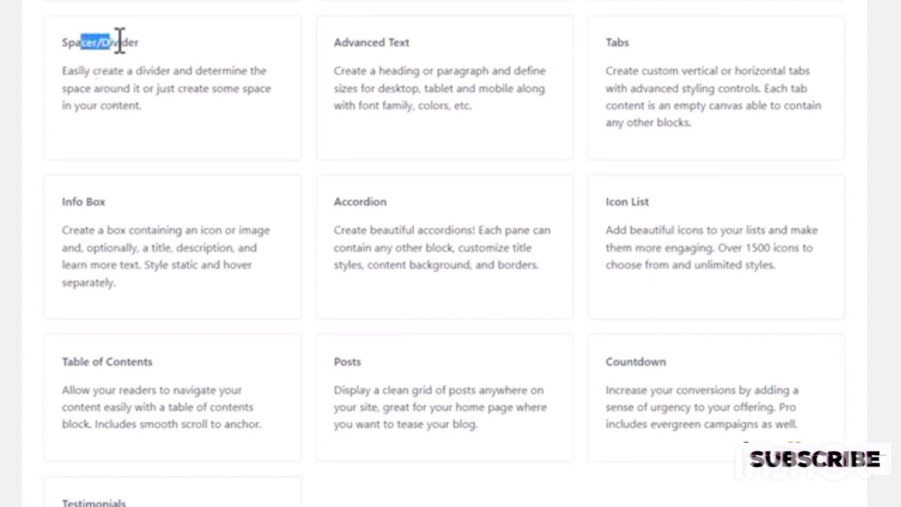
left_click(132, 57)
left_click_drag(366, 44, 501, 66)
left_click(409, 81)
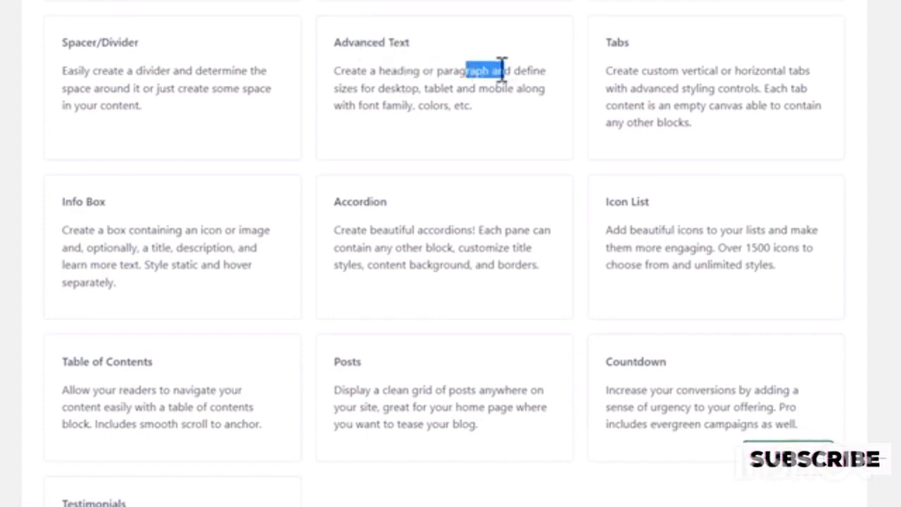
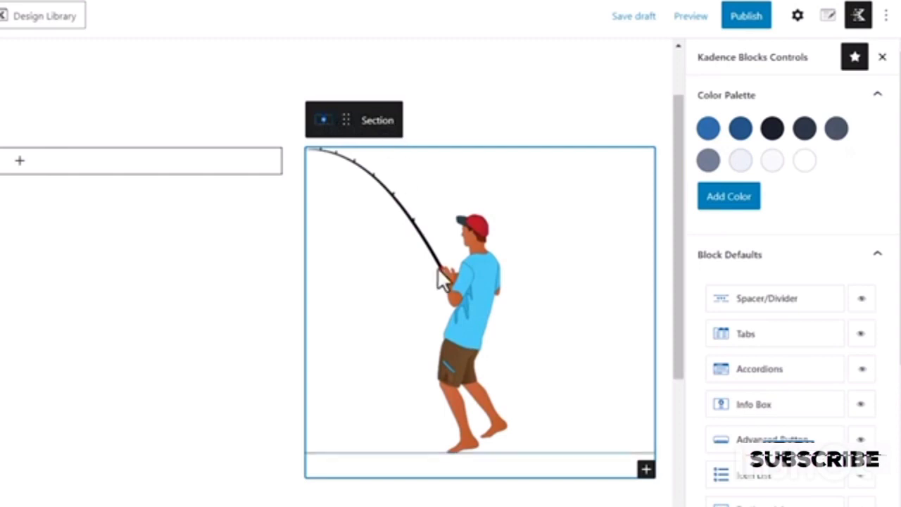
- Select the fisherman image in its section and show its additional block settings
left_click(433, 297)
left_click(470, 316)
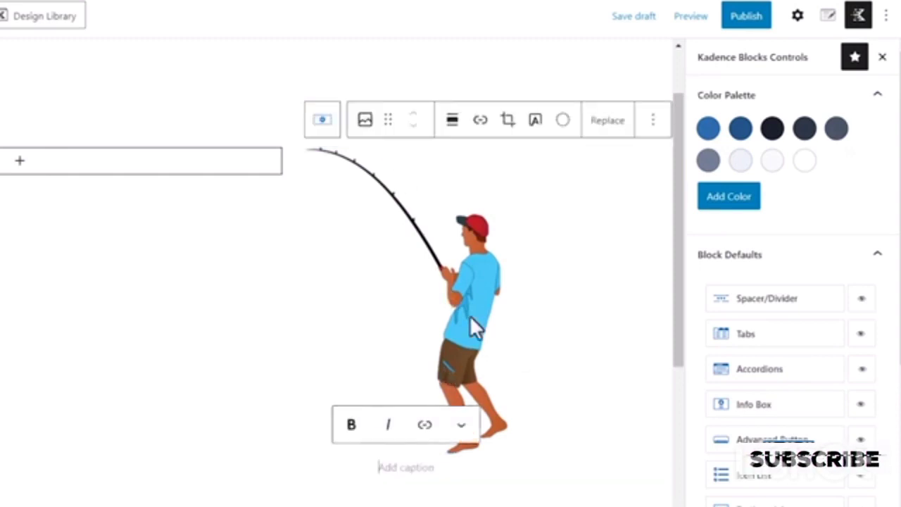
left_click(655, 123)
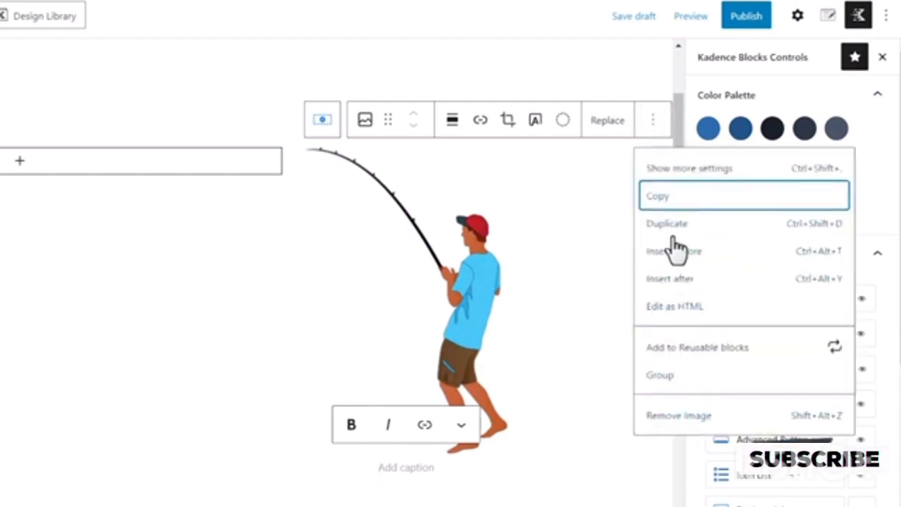
left_click(698, 169)
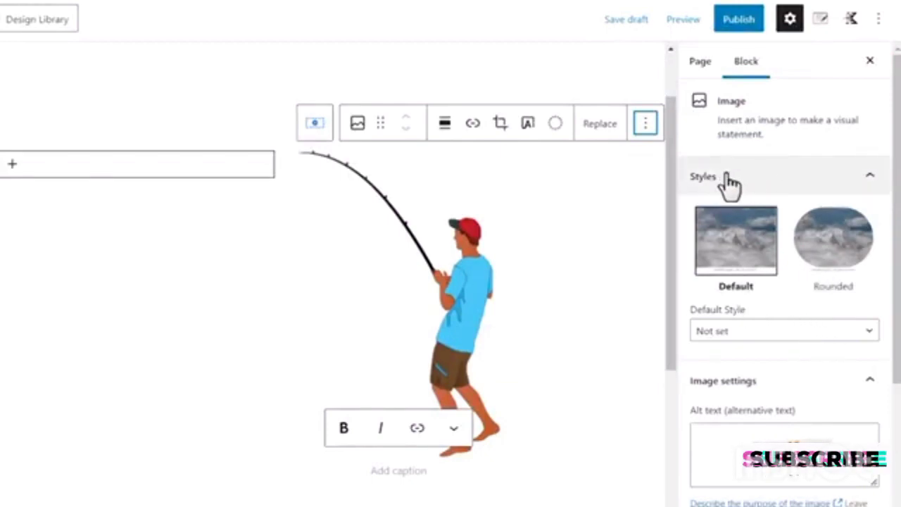
- Try the Rounded style on the fisherman image and switch it back to Default
left_click(828, 261)
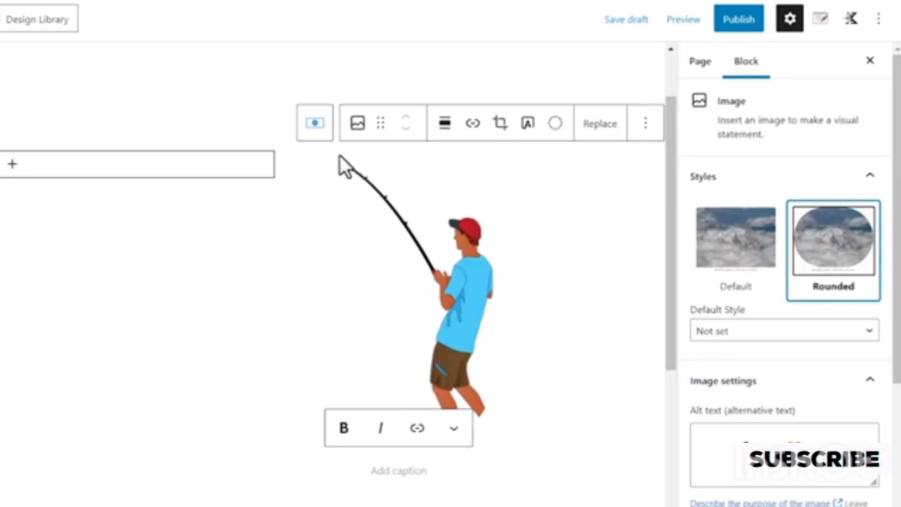
left_click(744, 246)
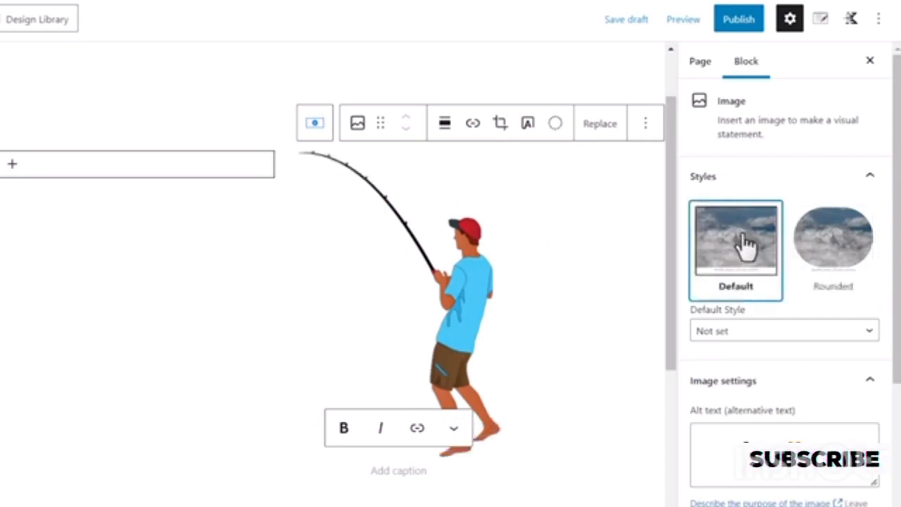
- Examine the Default Style choices, alt text field and image size options for the fisherman image
scroll(801, 307, "down", 1)
left_click(801, 256)
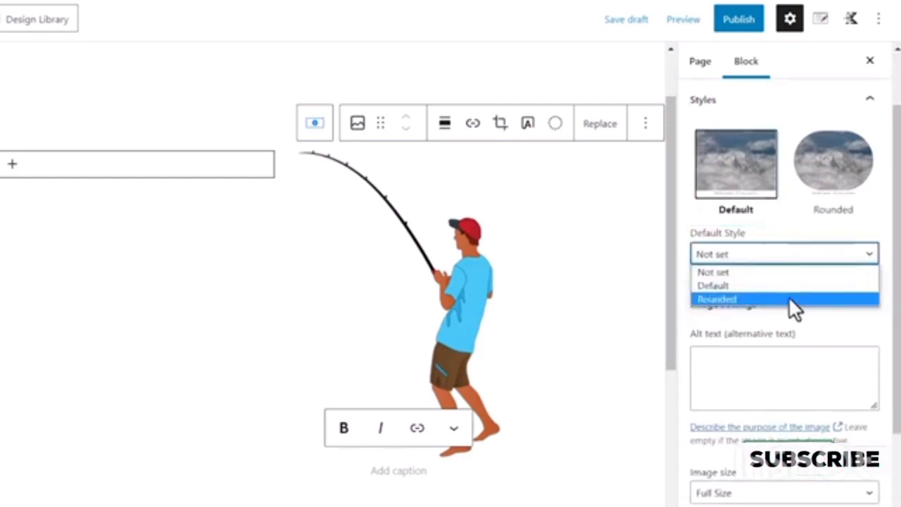
left_click(750, 237)
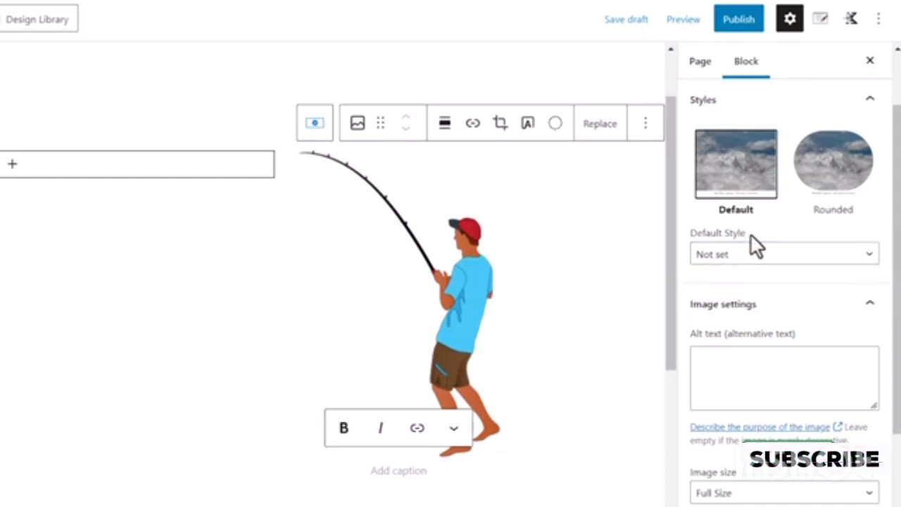
scroll(806, 312, "down", 1)
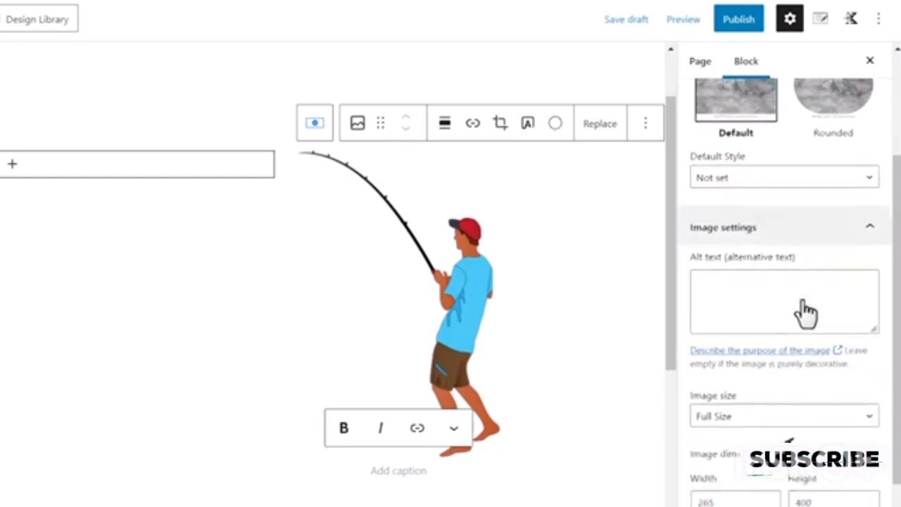
left_click(756, 292)
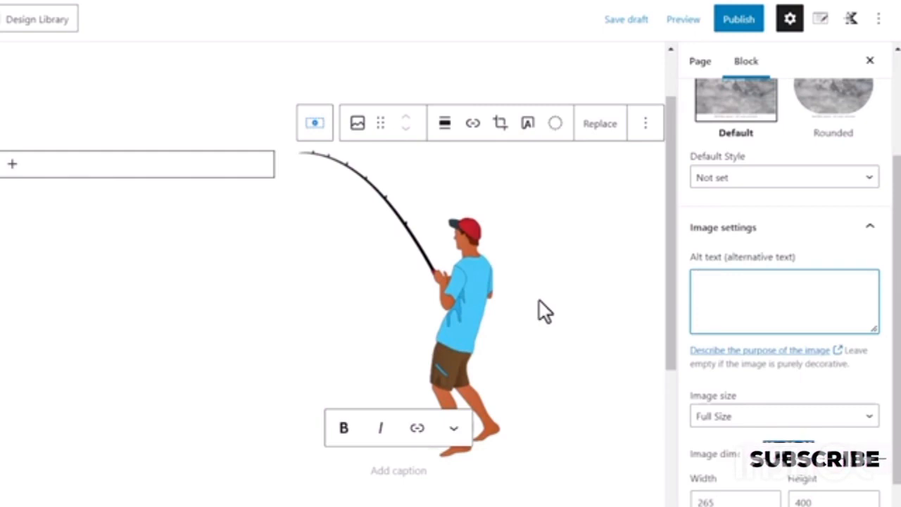
scroll(786, 276, "down", 2)
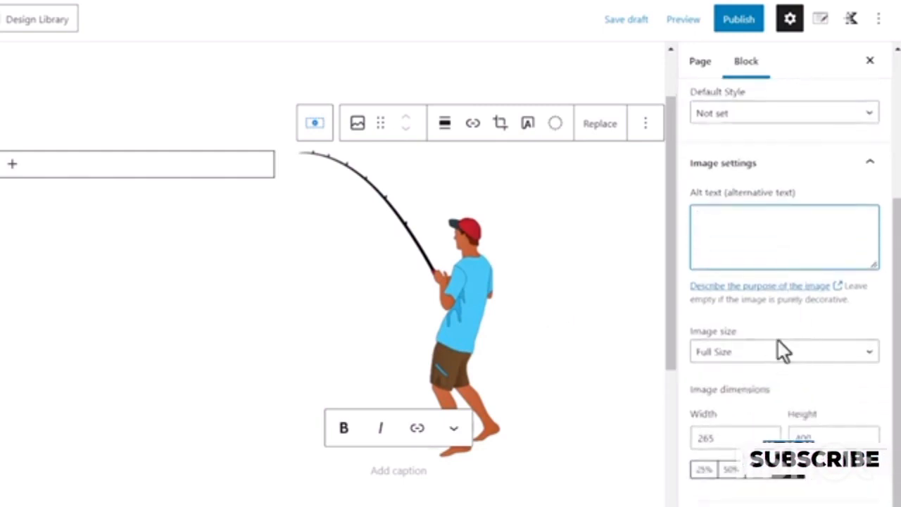
left_click(760, 352)
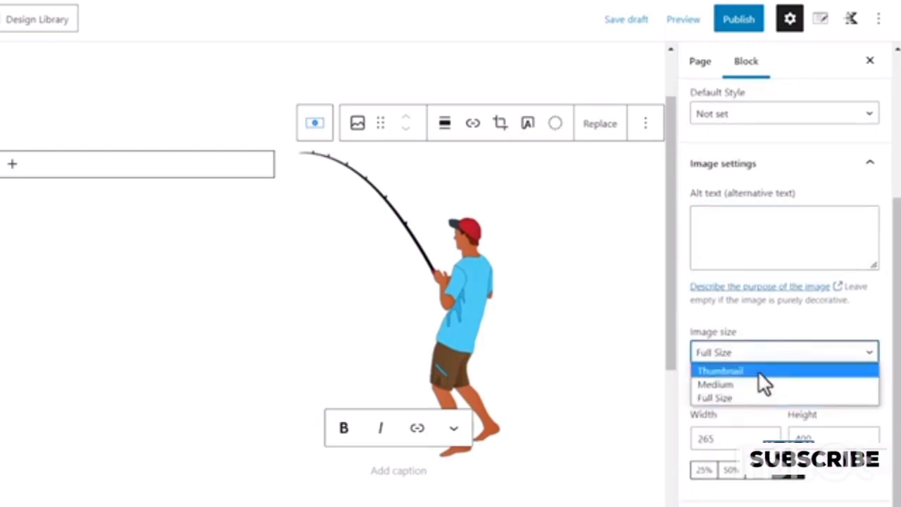
left_click(775, 323)
left_click(441, 305)
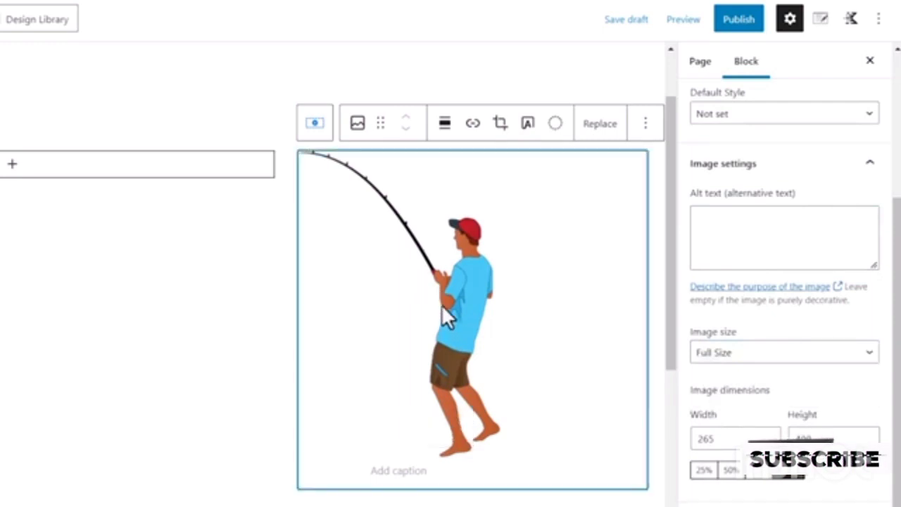
left_click(776, 327)
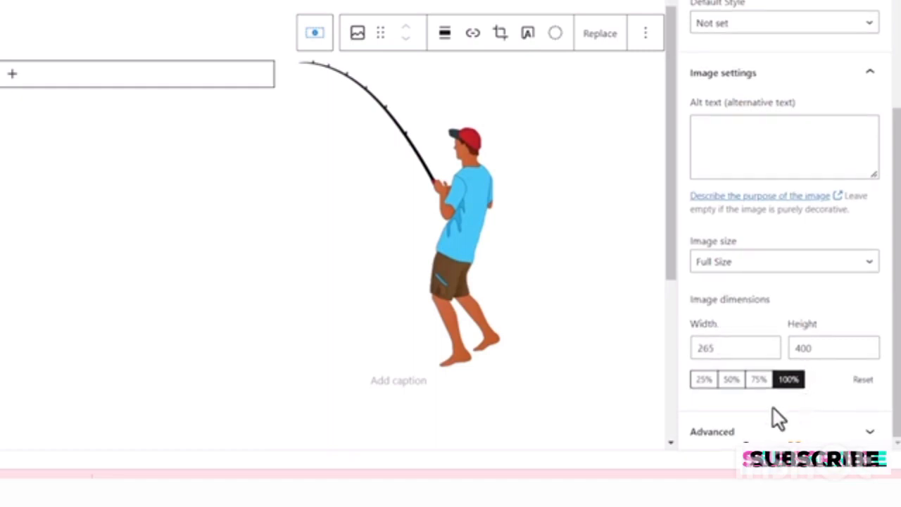
- Try the fisherman image at 75%, 50% and 25% of its dimensions and return it to 100%
left_click(760, 382)
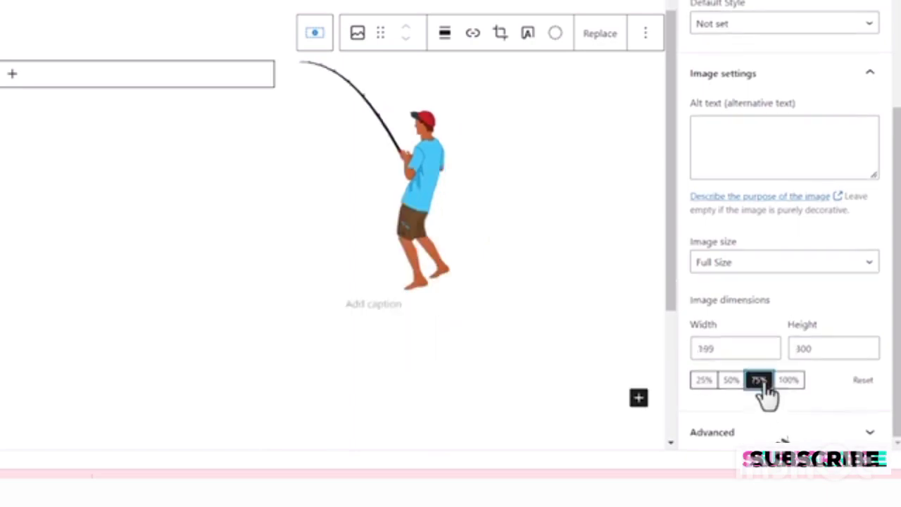
left_click(725, 381)
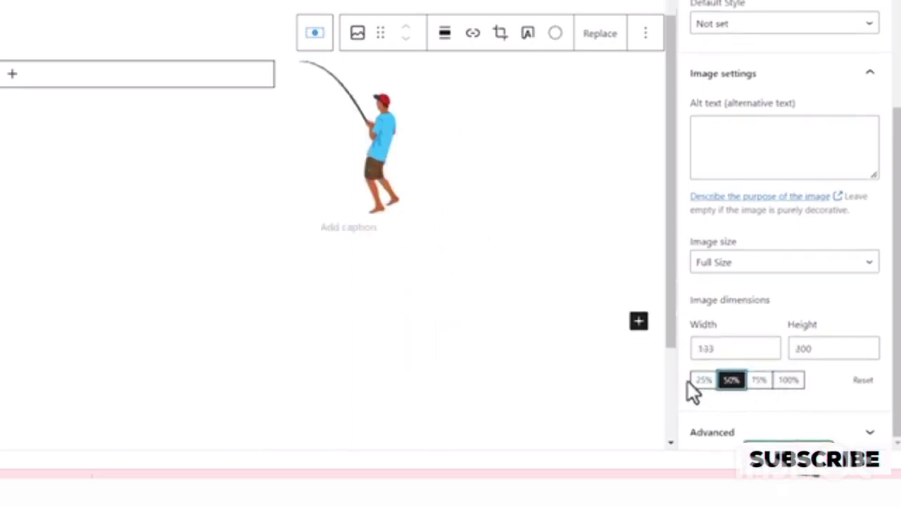
left_click(697, 382)
left_click(787, 384)
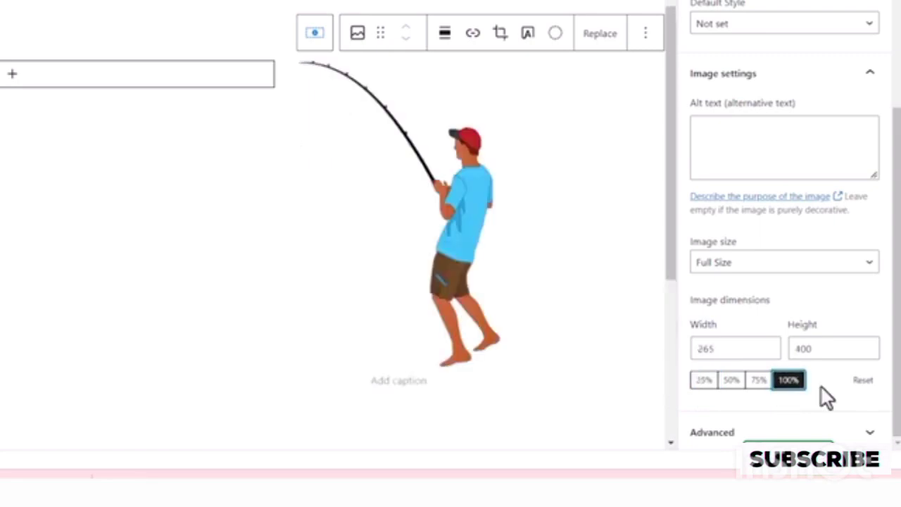
- Review the image's advanced settings, including title attribute, HTML anchor and additional CSS classes, and hide the block settings
left_click(848, 431)
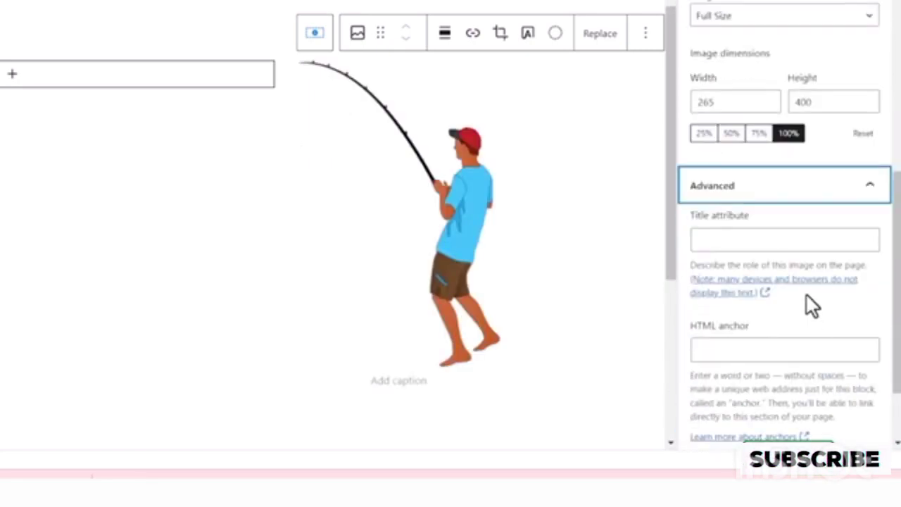
scroll(806, 299, "down", 2)
scroll(809, 295, "up", 2)
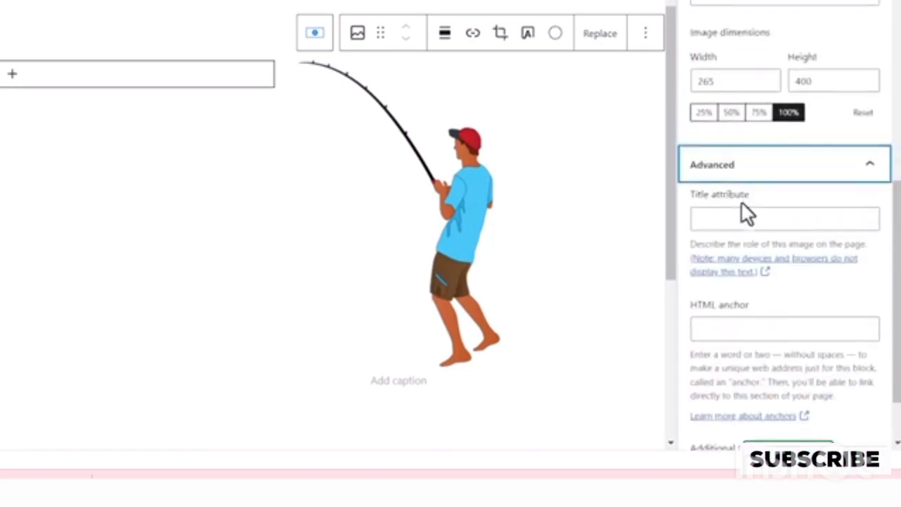
scroll(821, 324, "down", 1)
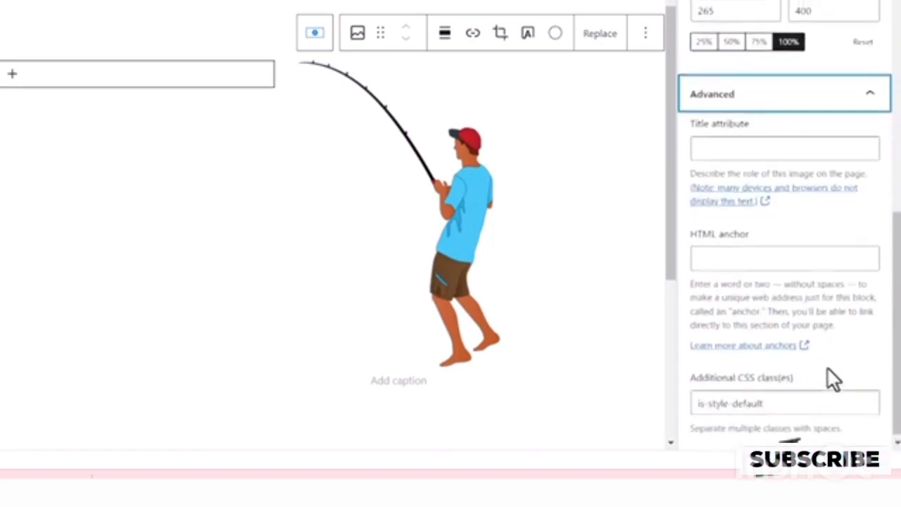
scroll(827, 368, "up", 10)
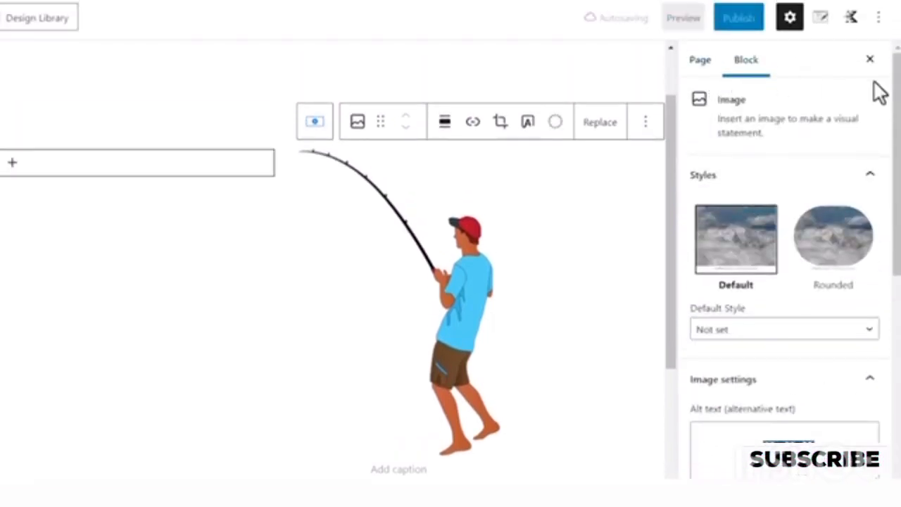
left_click(870, 59)
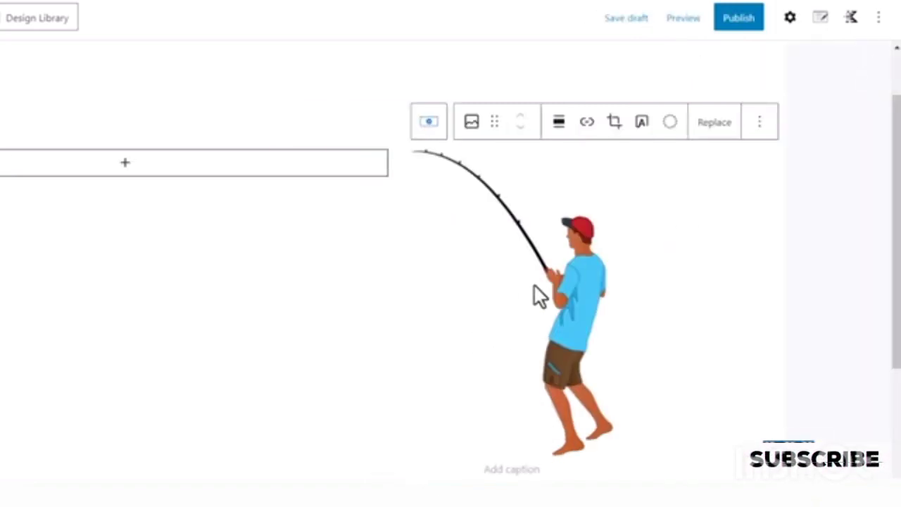
- Insert a Kadence Icon block into the empty 60% column beside the fisherman image
left_click(67, 301)
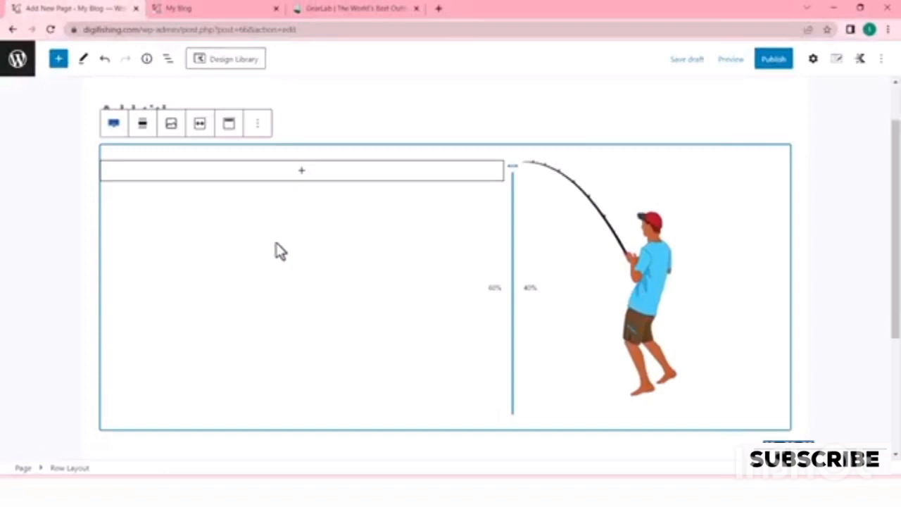
left_click(302, 173)
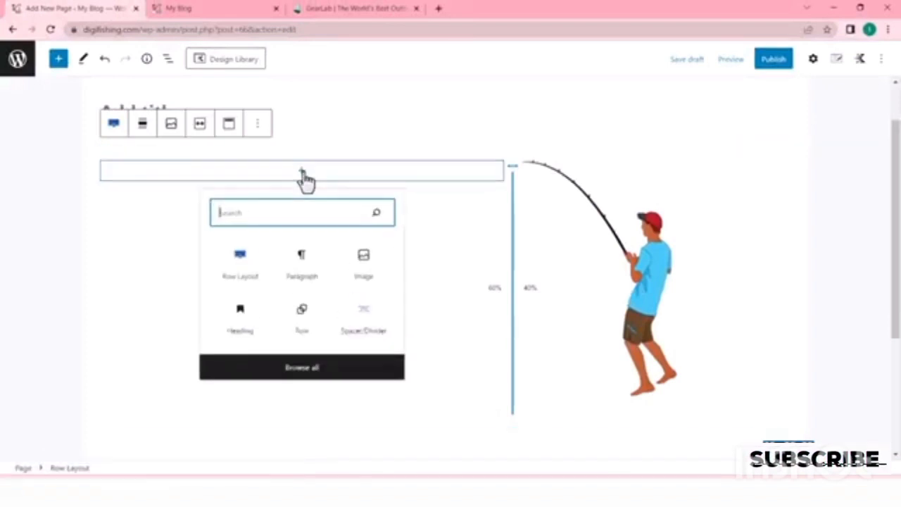
left_click(317, 374)
mouse_move(70, 257)
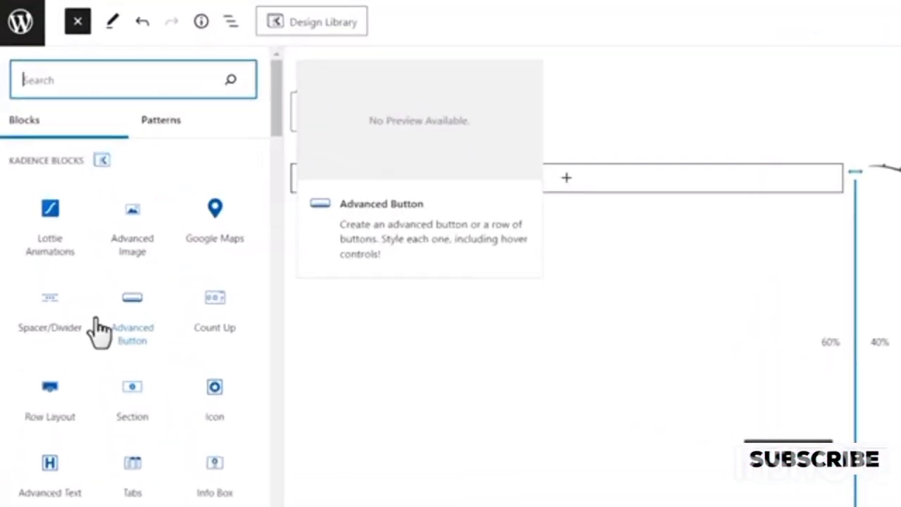
scroll(98, 331, "down", 1)
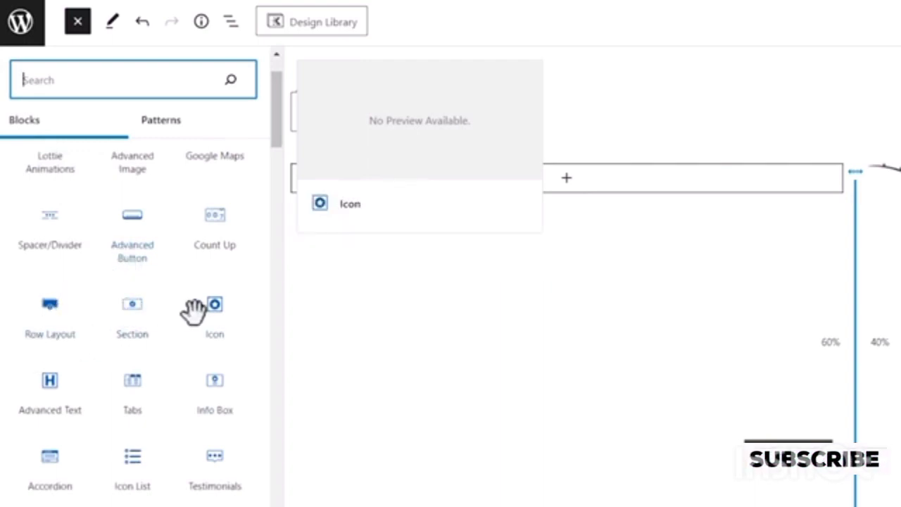
left_click(212, 310)
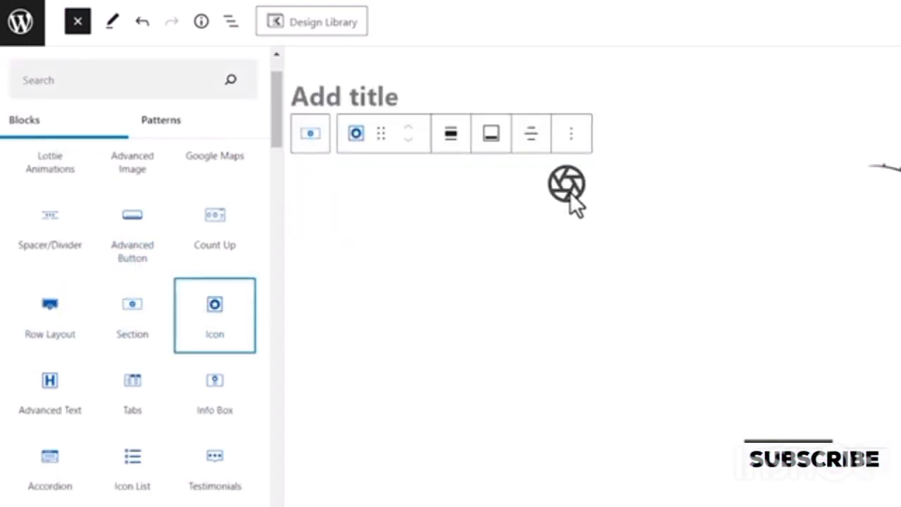
- Select the new Icon block and show its additional block settings
left_click(356, 136)
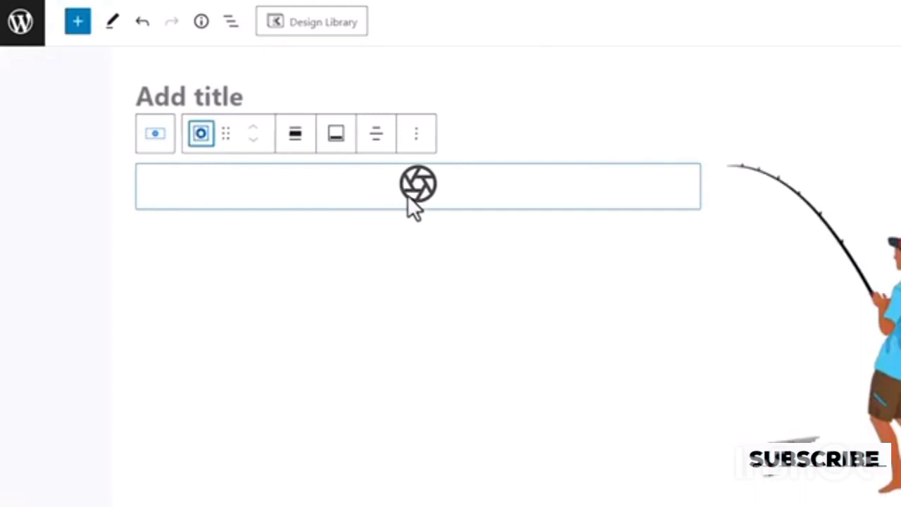
left_click(431, 184)
left_click(416, 137)
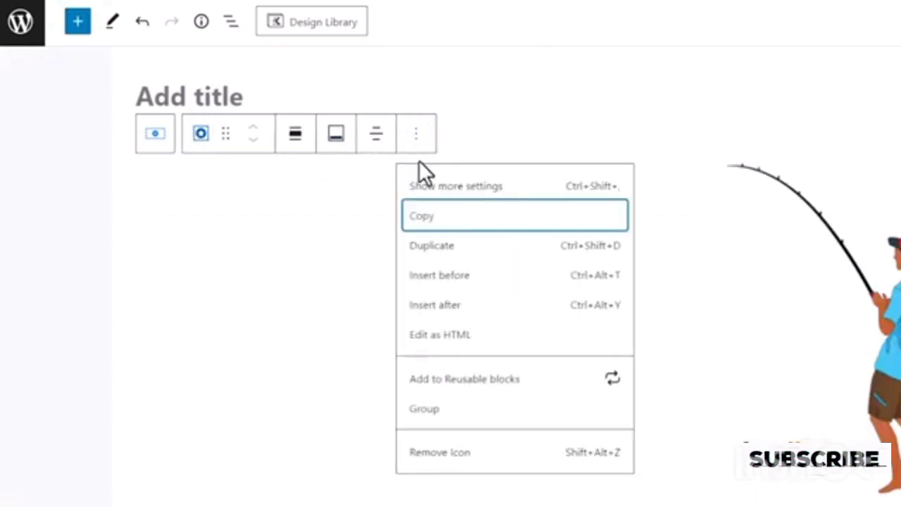
left_click(454, 187)
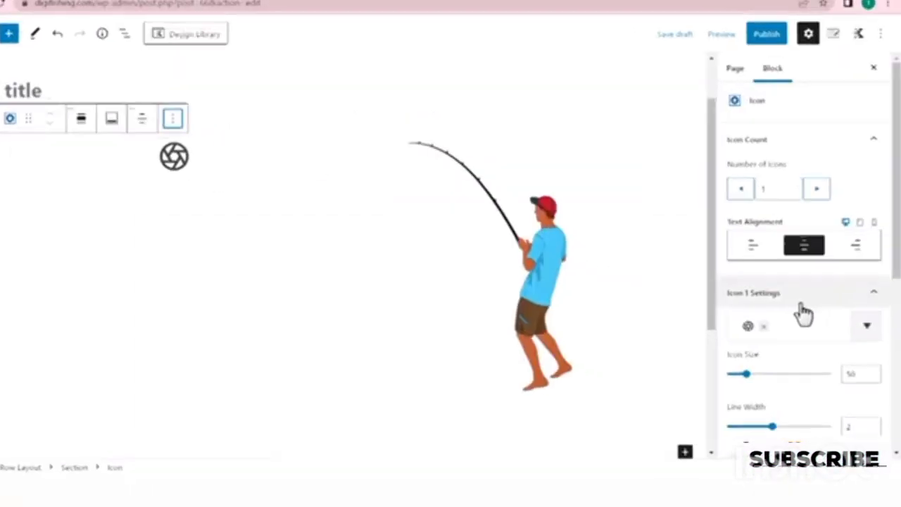
- Search the icon library for "youtu", try the three YouTube variants, and use the outlined play-button icon
left_click(763, 224)
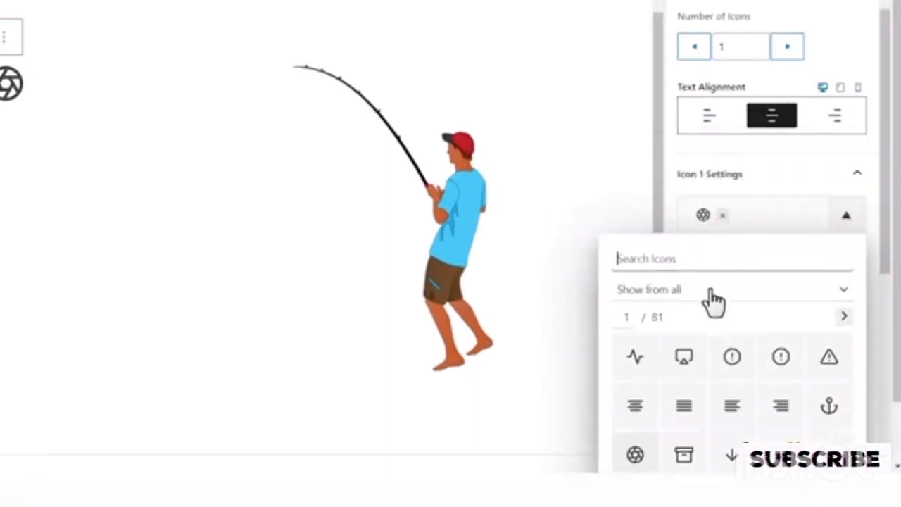
type("youtu")
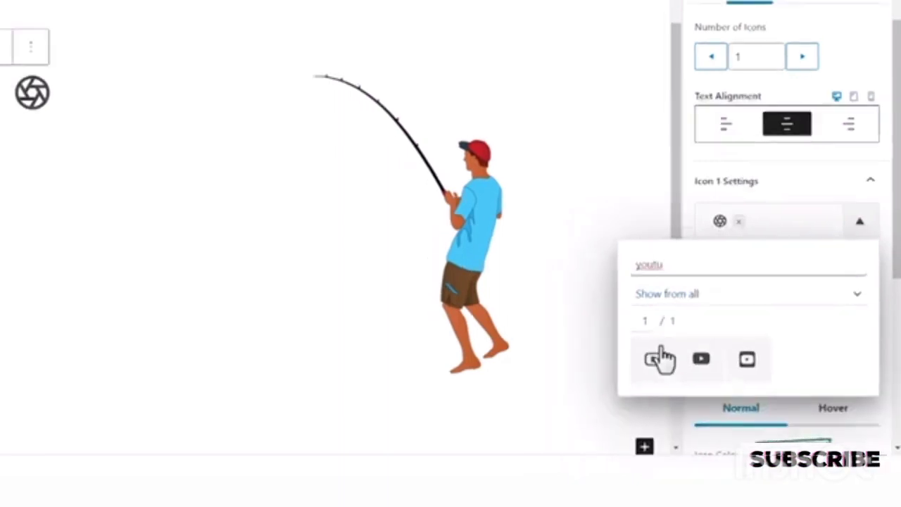
left_click(647, 356)
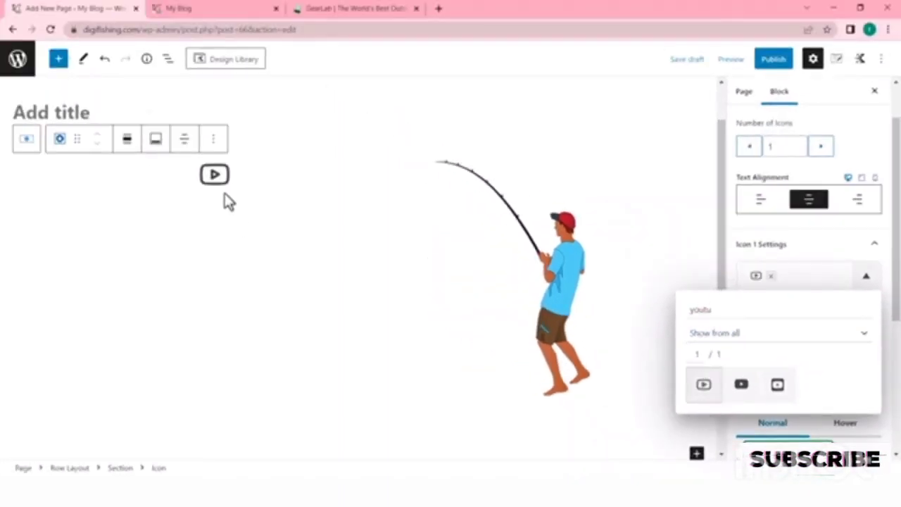
left_click(743, 388)
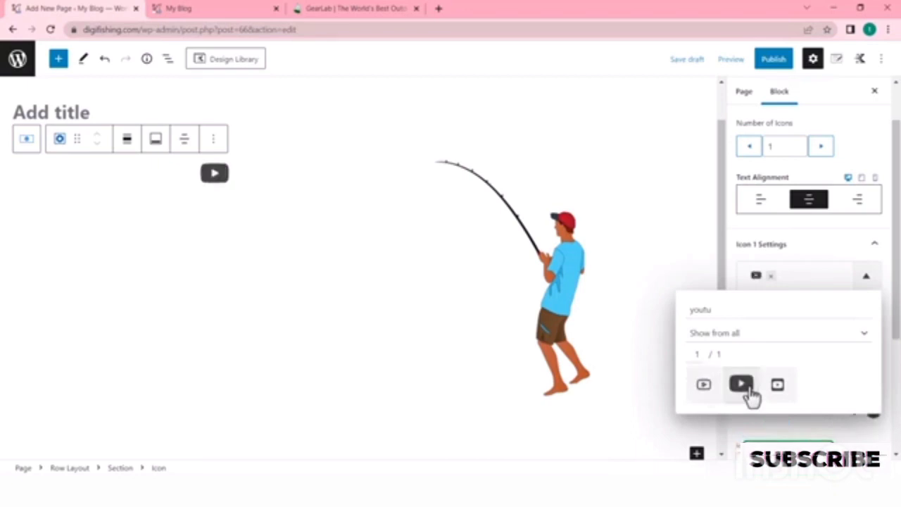
left_click(777, 387)
left_click(743, 389)
left_click(705, 387)
left_click(210, 175)
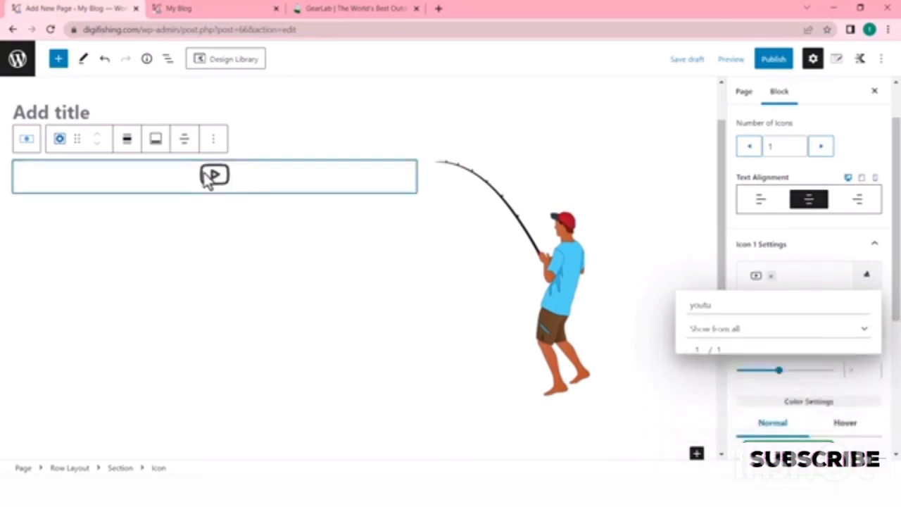
- Insert a Kadence Info Box block below the YouTube icon in the same column and deselect it
left_click(251, 240)
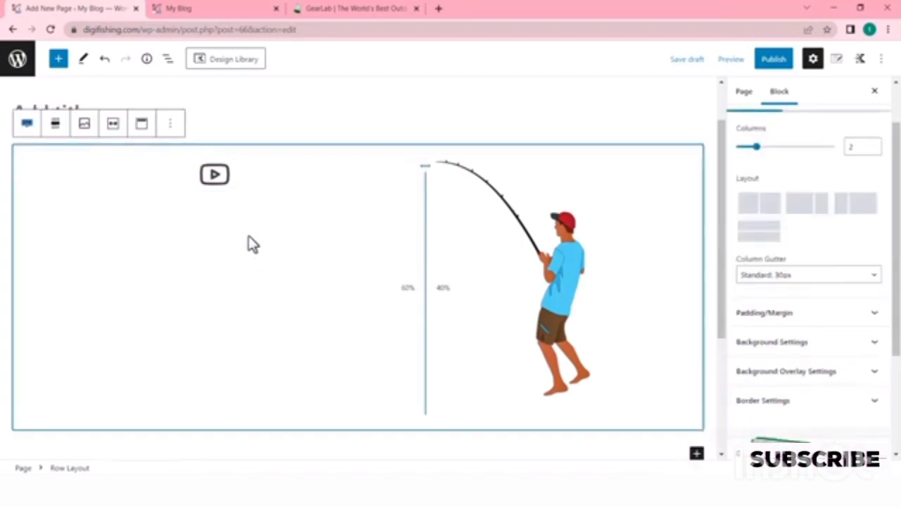
left_click(259, 182)
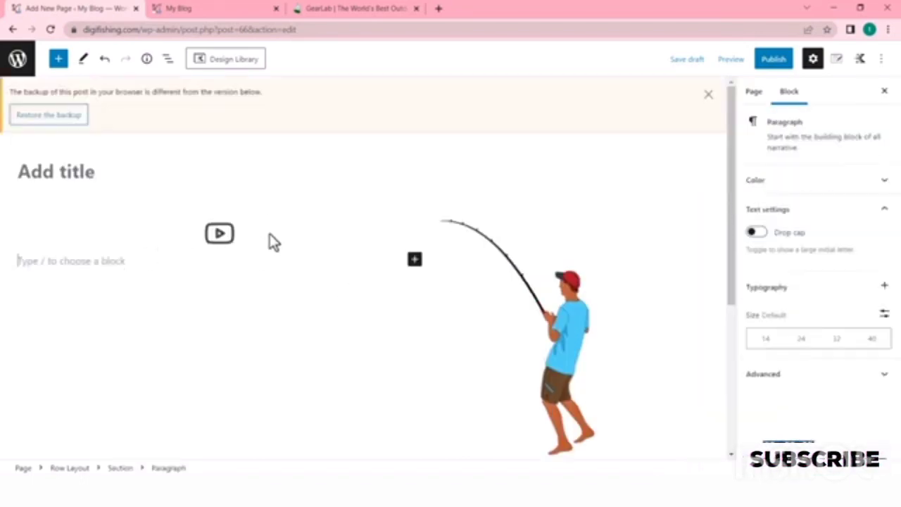
left_click(414, 260)
left_click(499, 455)
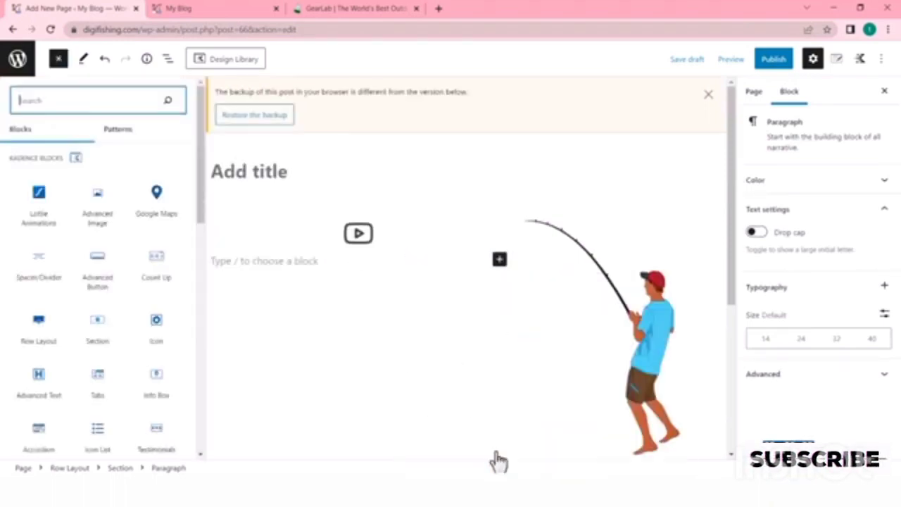
scroll(65, 294, "down", 2)
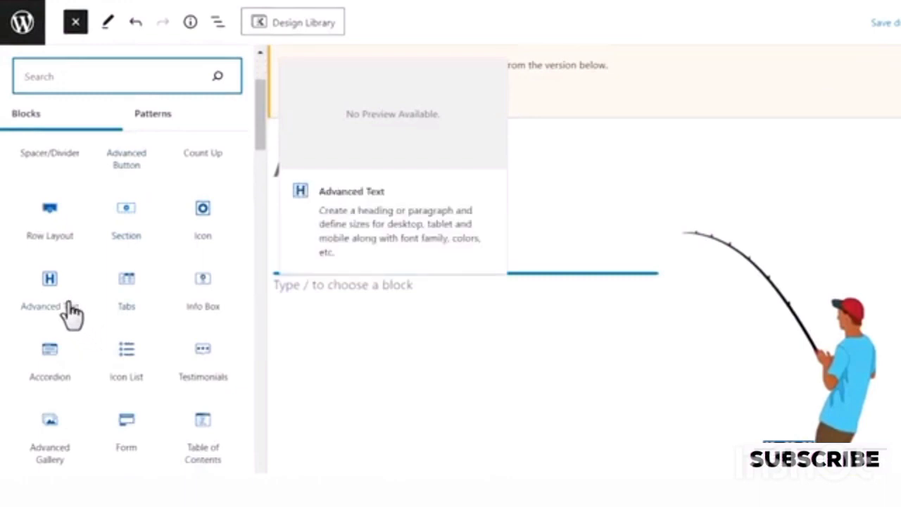
left_click(203, 285)
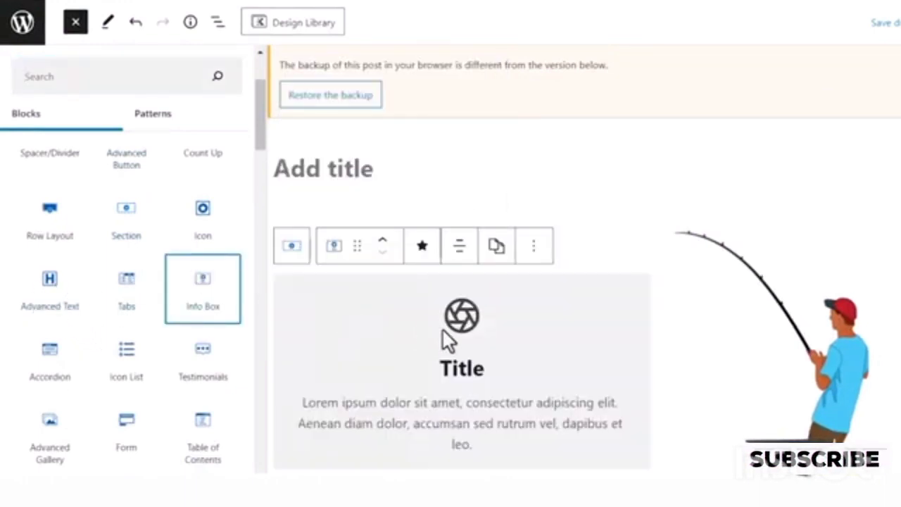
scroll(445, 381, "down", 1)
scroll(445, 381, "up", 1)
left_click(524, 204)
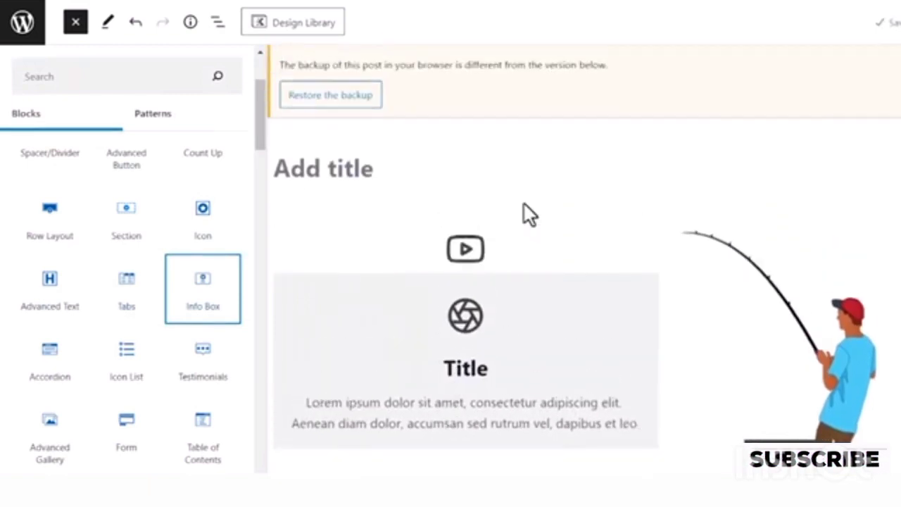
- Select the Info Box block and examine its icon, title, description text and additional block options
left_click(305, 363)
left_click(277, 318)
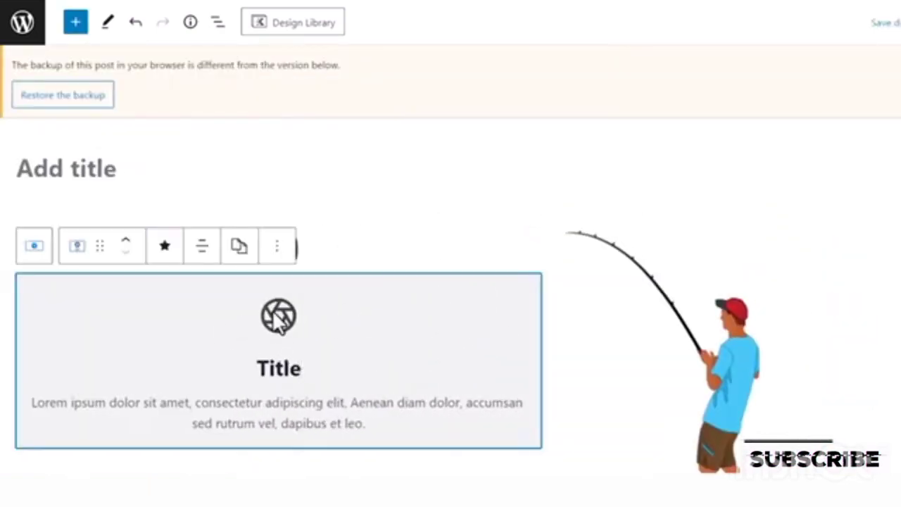
left_click(277, 358)
left_click(283, 318)
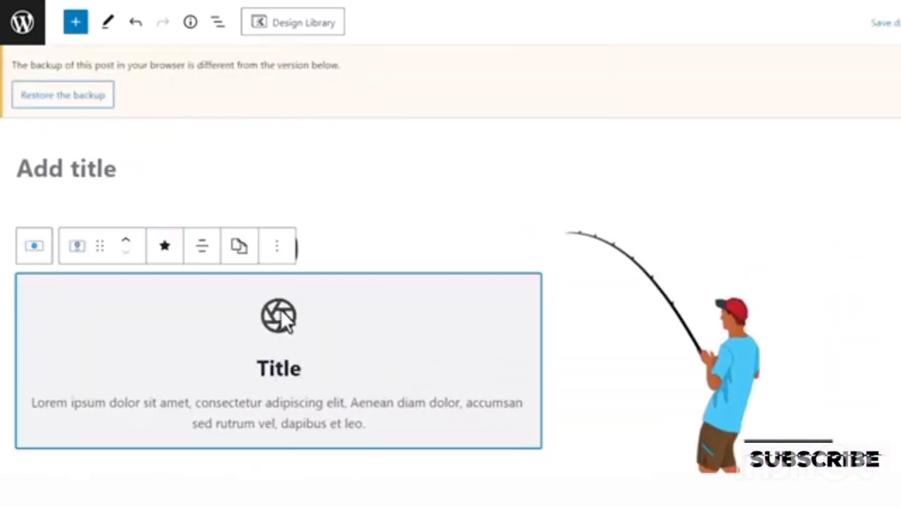
double_click(285, 371)
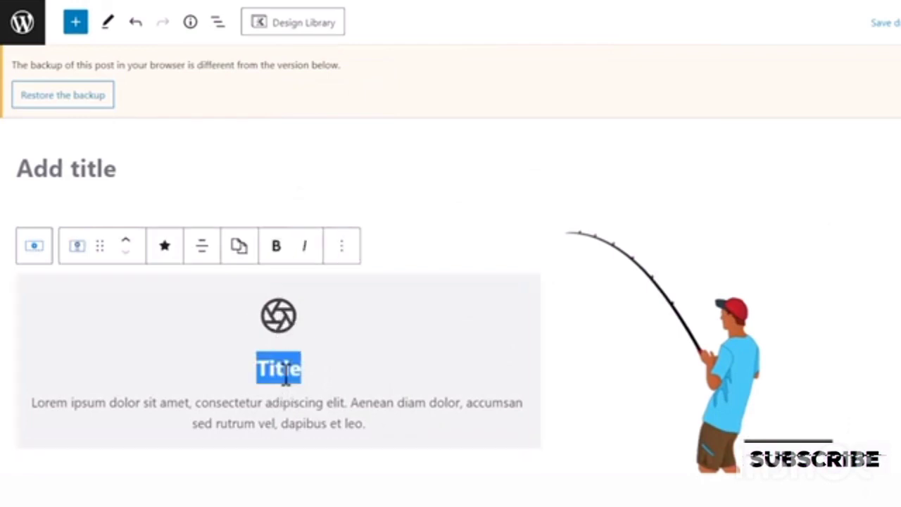
triple_click(287, 408)
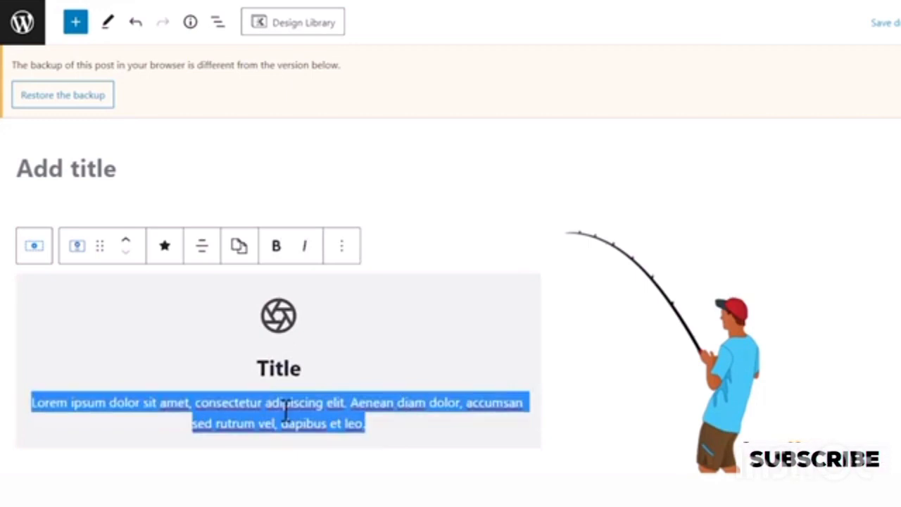
left_click(279, 407)
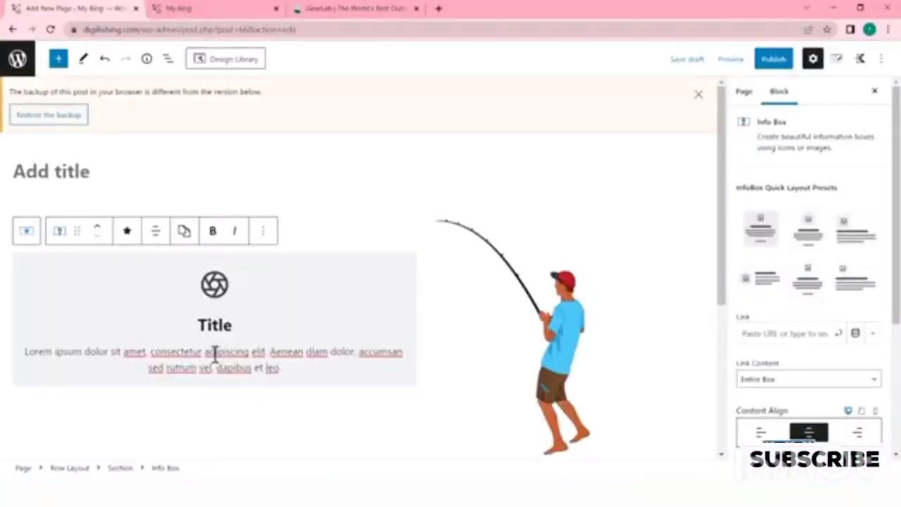
left_click_drag(289, 367, 28, 350)
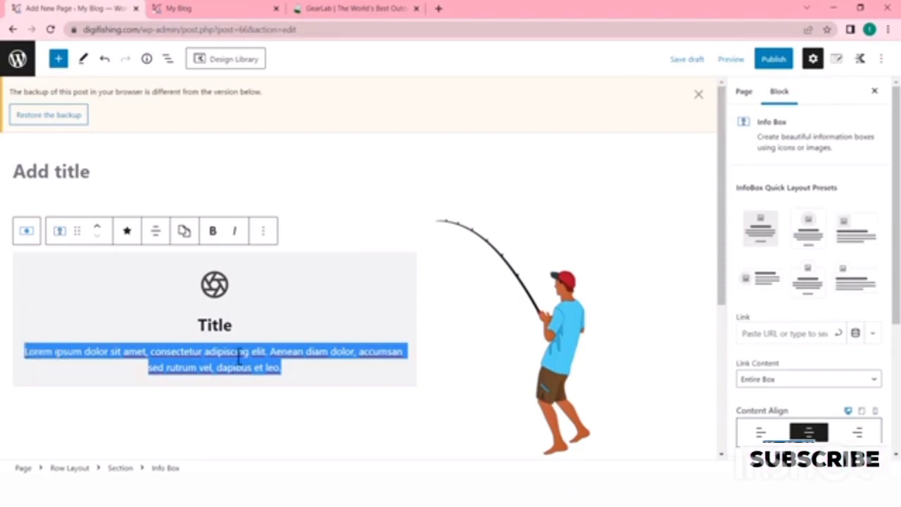
left_click(264, 320)
left_click(272, 240)
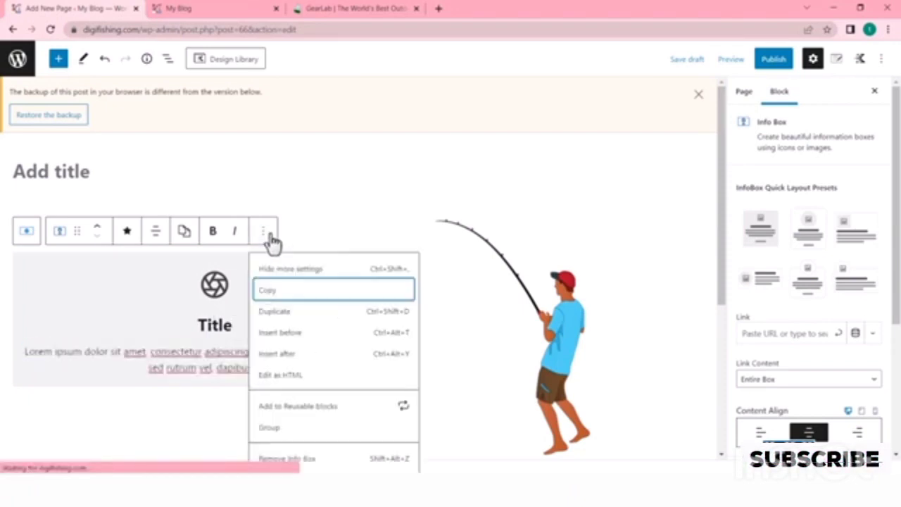
left_click(209, 347)
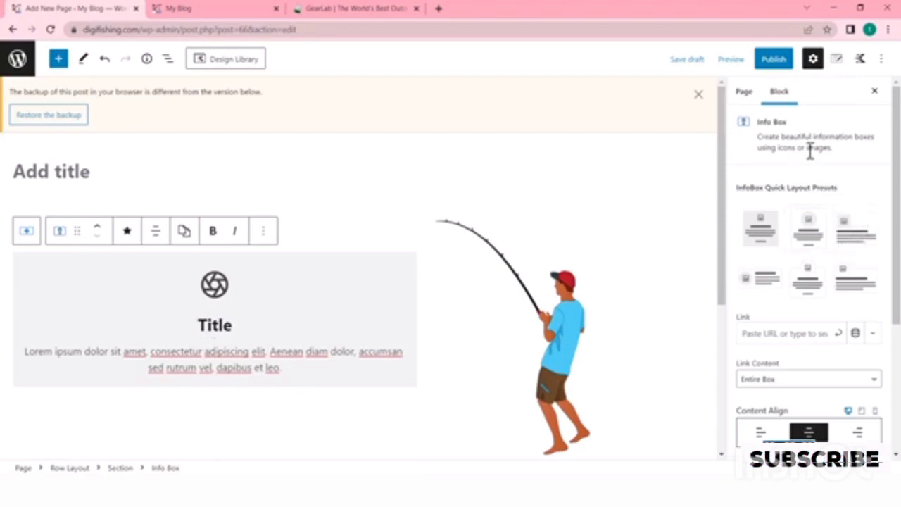
- Try the other Info Box quick layout presets and apply the one with a round icon beside the title and text
left_click(809, 234)
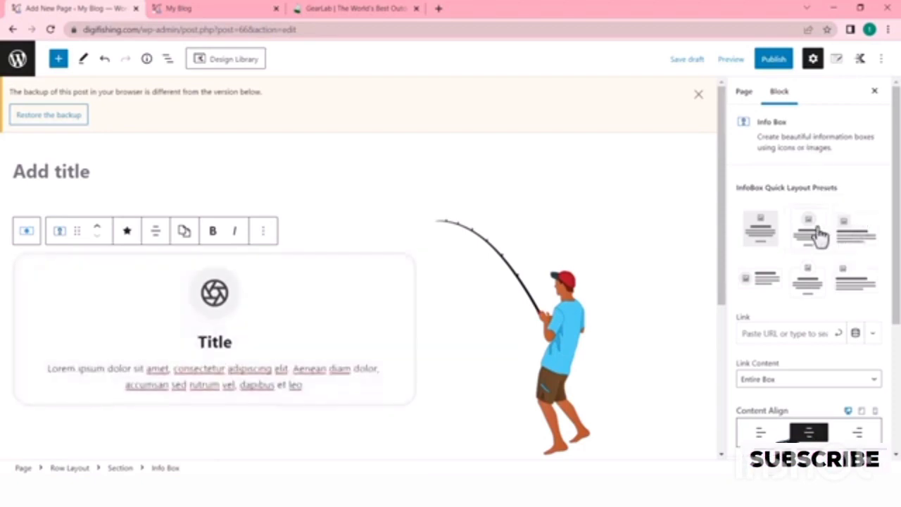
left_click(861, 232)
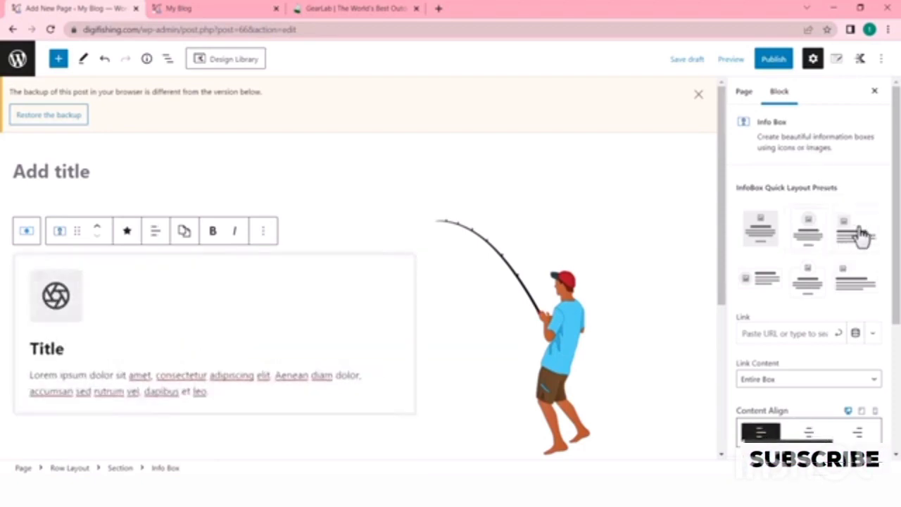
left_click(765, 279)
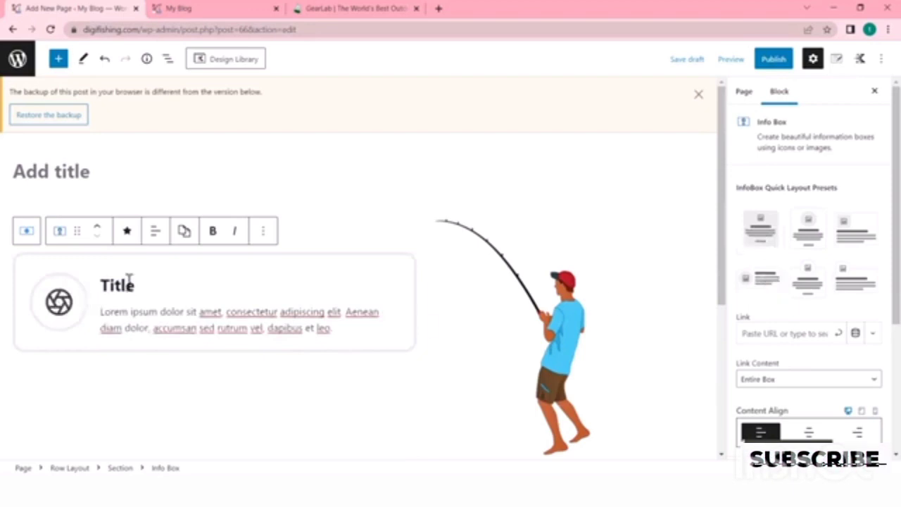
left_click(820, 285)
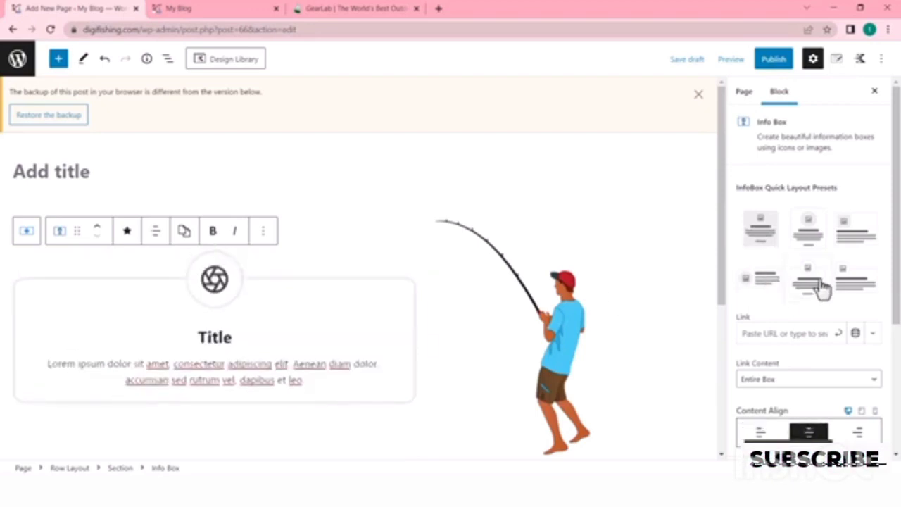
left_click(853, 285)
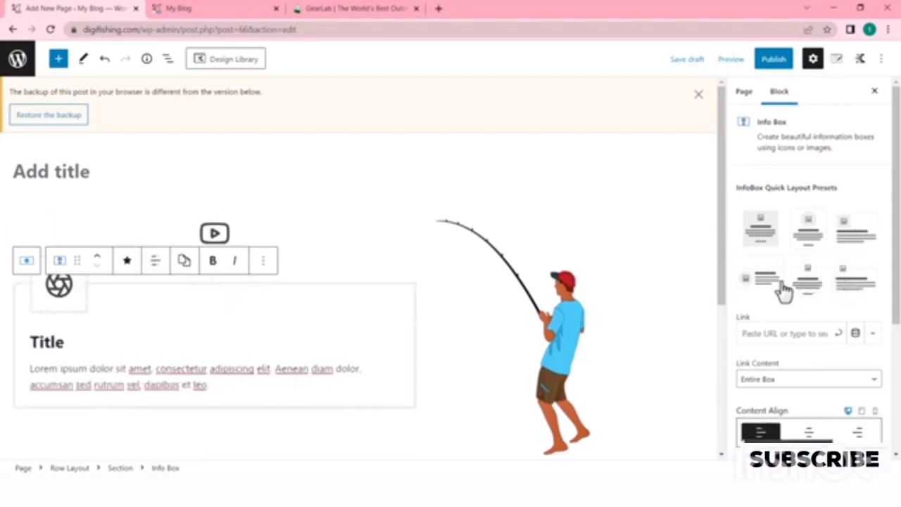
left_click(747, 282)
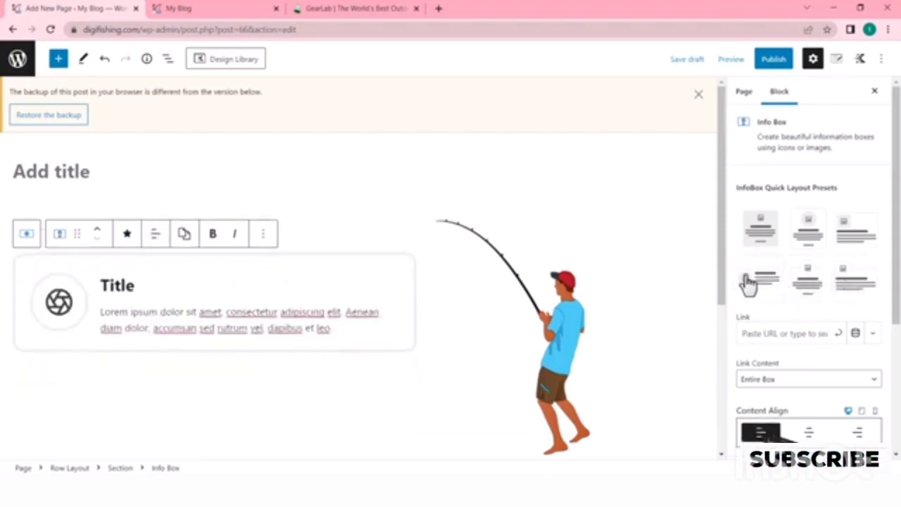
left_click(109, 313)
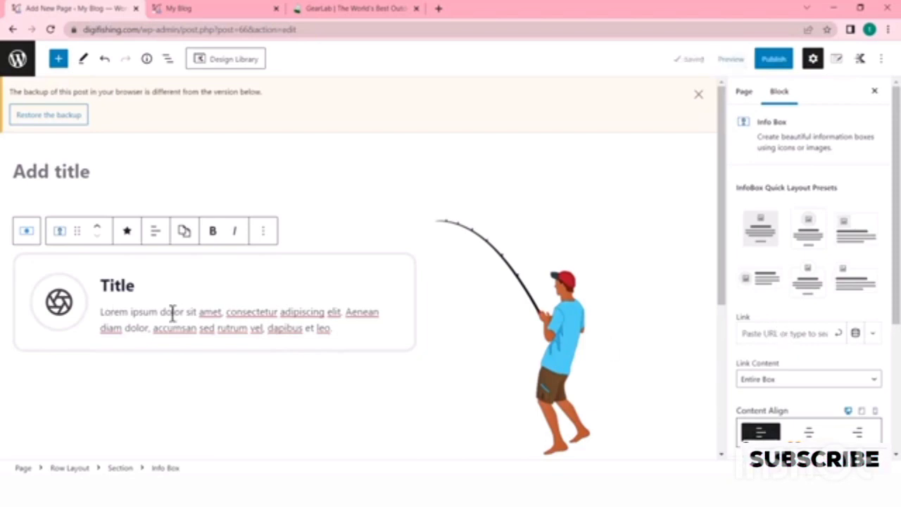
left_click(115, 285)
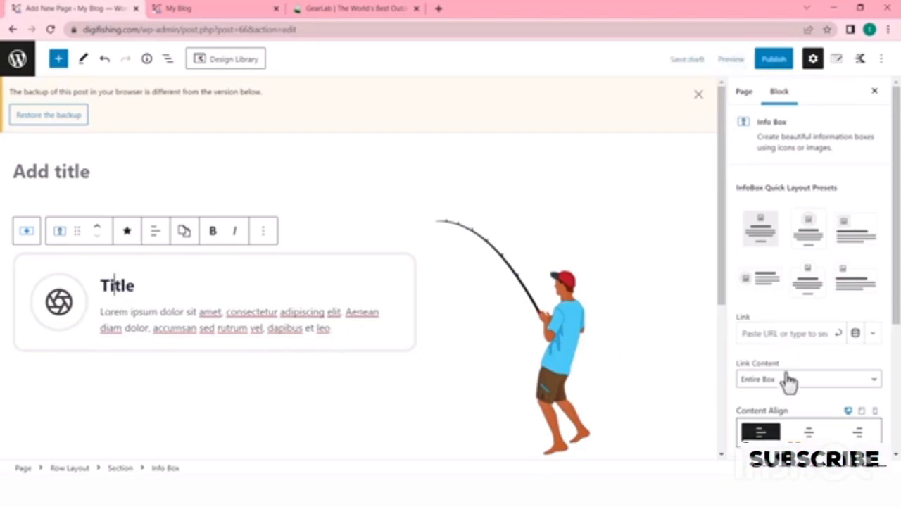
left_click(793, 335)
type("https://amazon.com/")
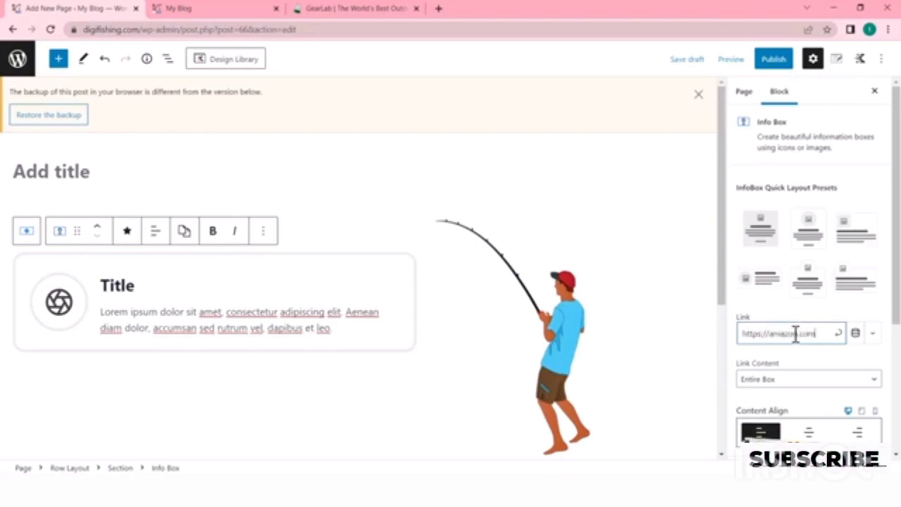
left_click(837, 334)
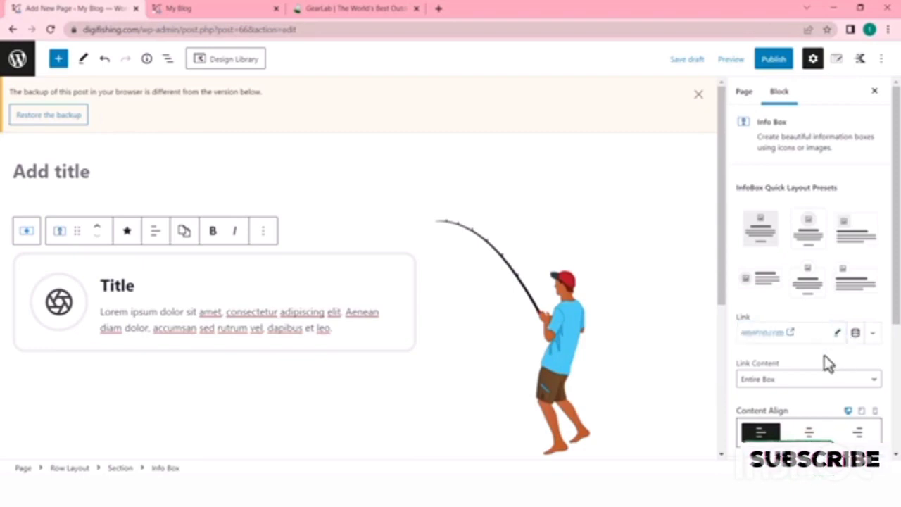
scroll(826, 355, "down", 1)
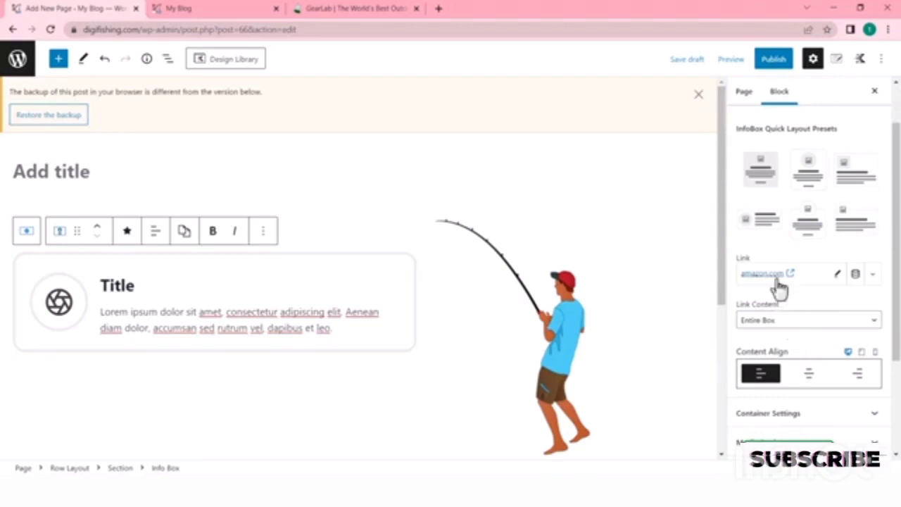
left_click(794, 324)
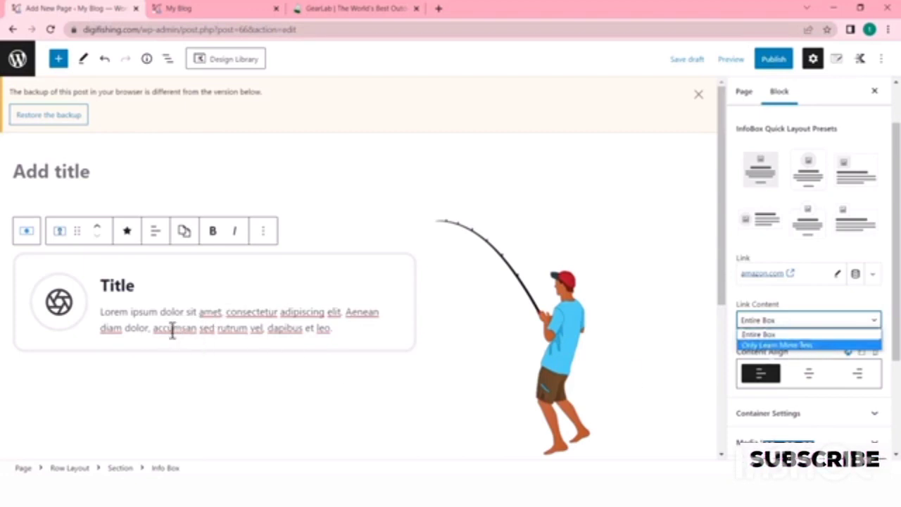
left_click(806, 307)
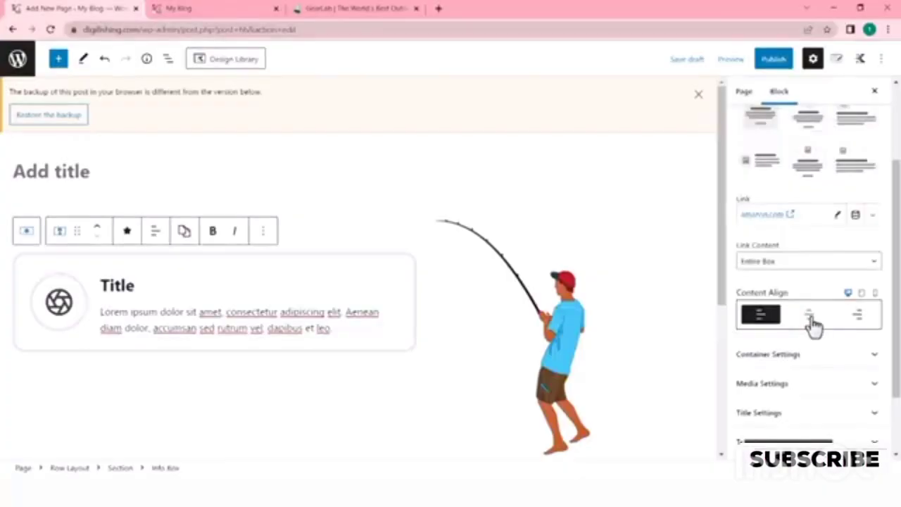
- Try the centre and right content alignments on the info box, ending with left alignment
left_click(811, 322)
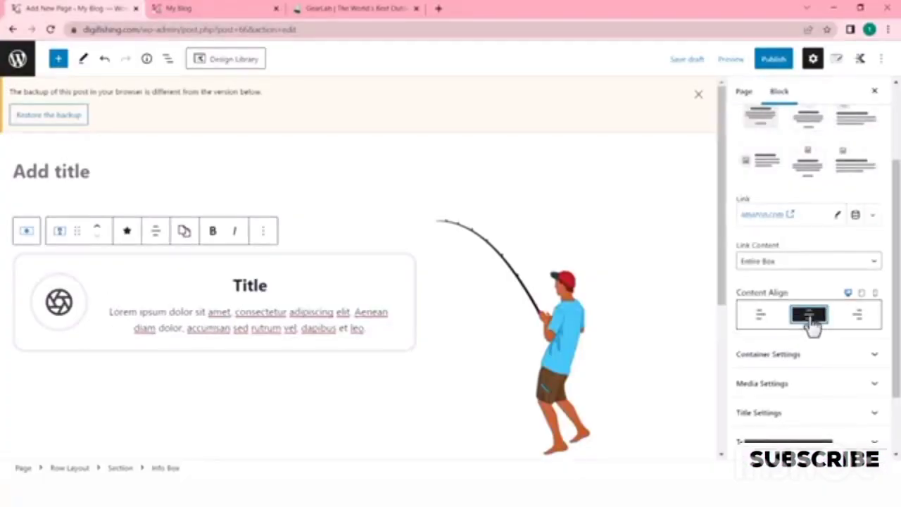
left_click(760, 320)
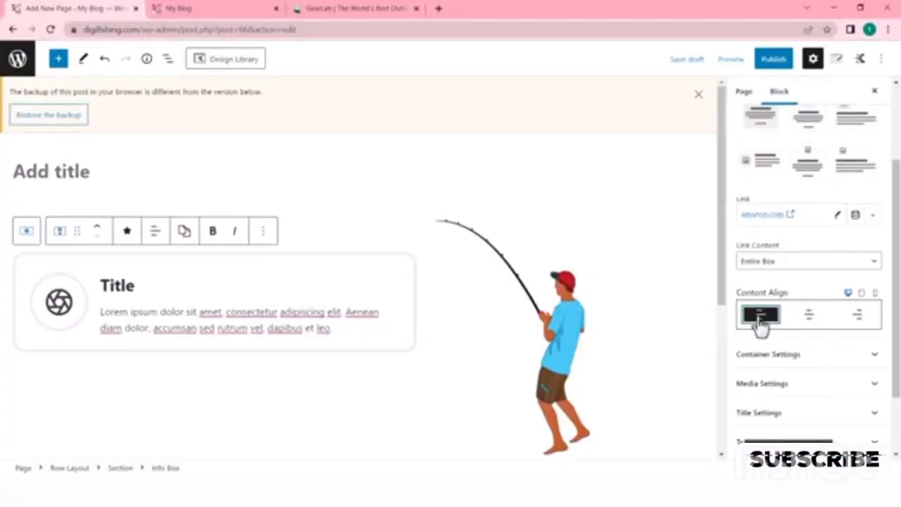
left_click(810, 323)
left_click(862, 324)
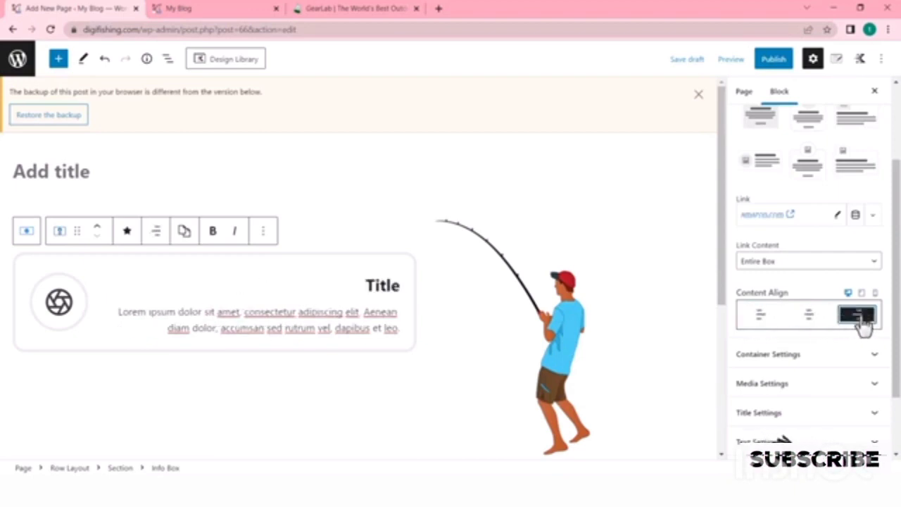
left_click(808, 323)
left_click(760, 321)
- Expand the info box's Container Settings and try the border sliders, leaving the width at 5 px and the radius at 20 px
scroll(820, 336, "down", 1)
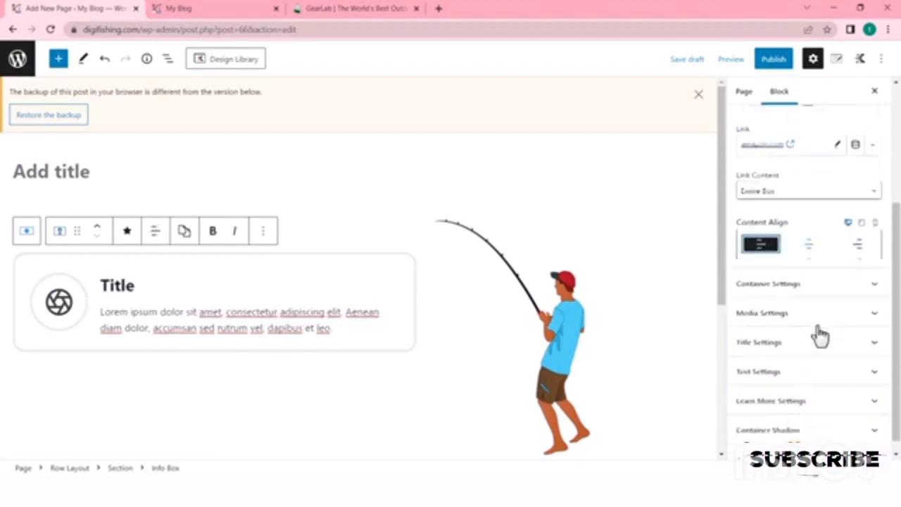
left_click(824, 280)
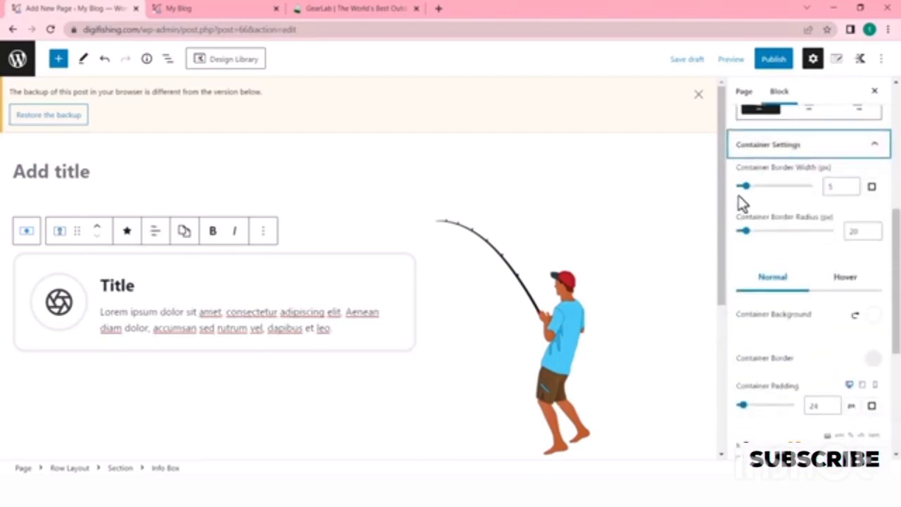
mouse_move(743, 191)
left_mouse_down()
mouse_move(802, 197)
mouse_move(747, 199)
left_mouse_up()
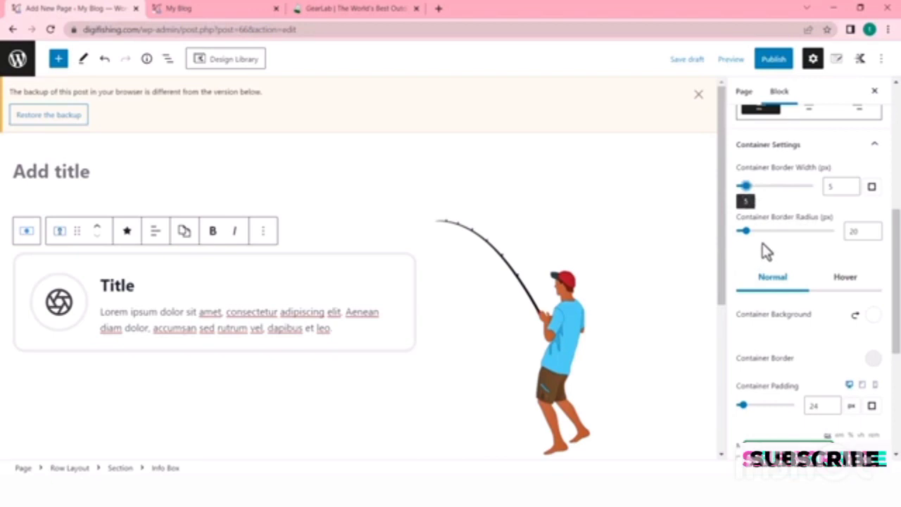
mouse_move(746, 233)
left_mouse_down()
mouse_move(805, 233)
mouse_move(750, 236)
left_mouse_up()
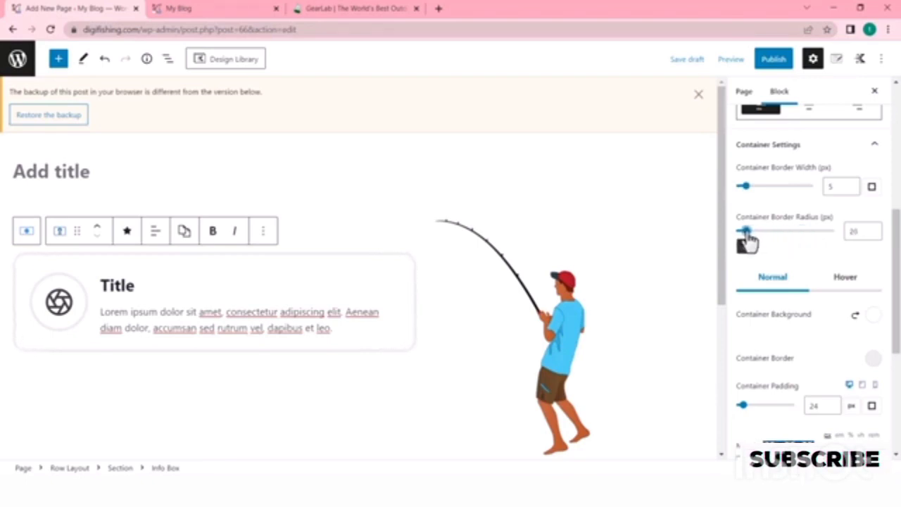
- Try a red container background (D61919) on the info box and shift the colour toward a pale shade
scroll(801, 246, "down", 1)
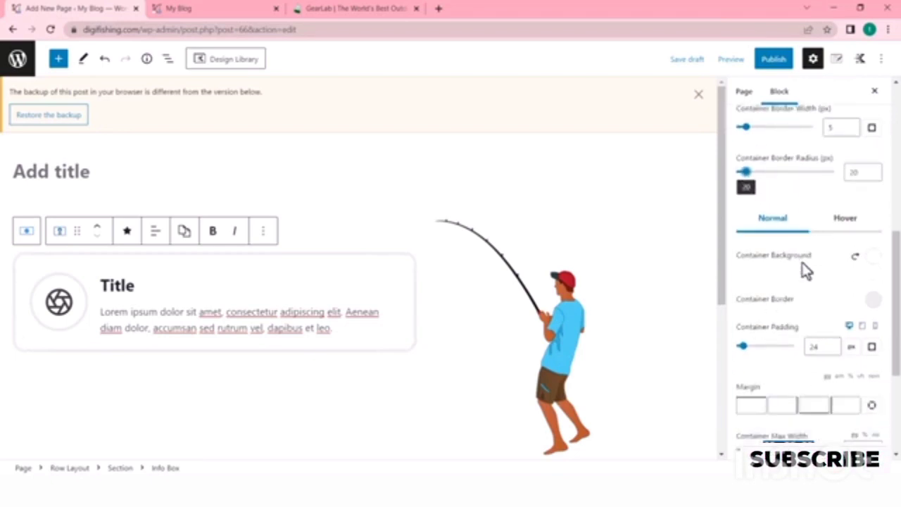
scroll(806, 273, "down", 1)
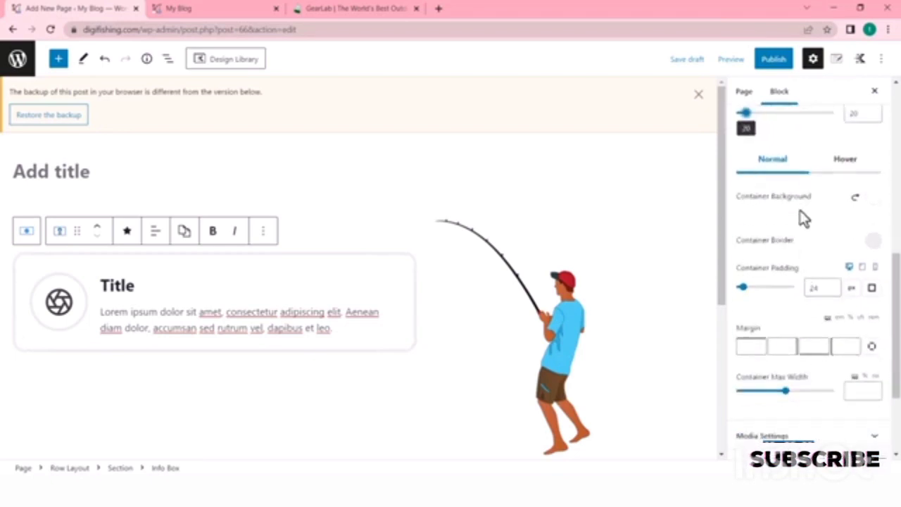
left_click(875, 200)
left_click_drag(783, 262, 859, 239)
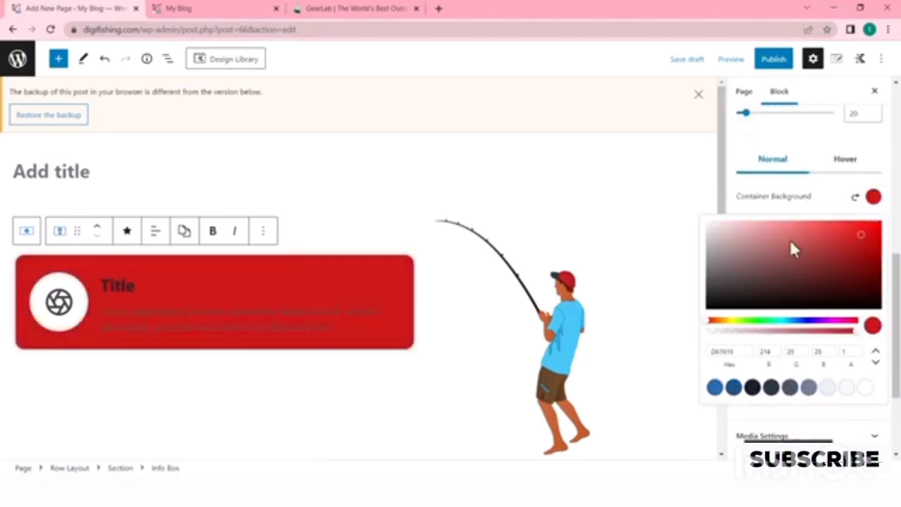
mouse_move(724, 243)
left_mouse_down()
mouse_move(722, 278)
mouse_move(739, 246)
mouse_move(737, 232)
mouse_move(721, 233)
left_mouse_up()
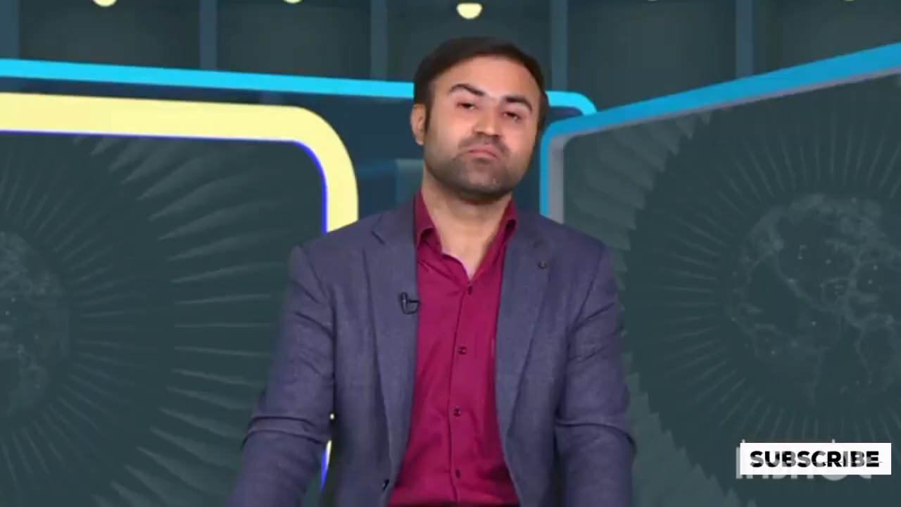